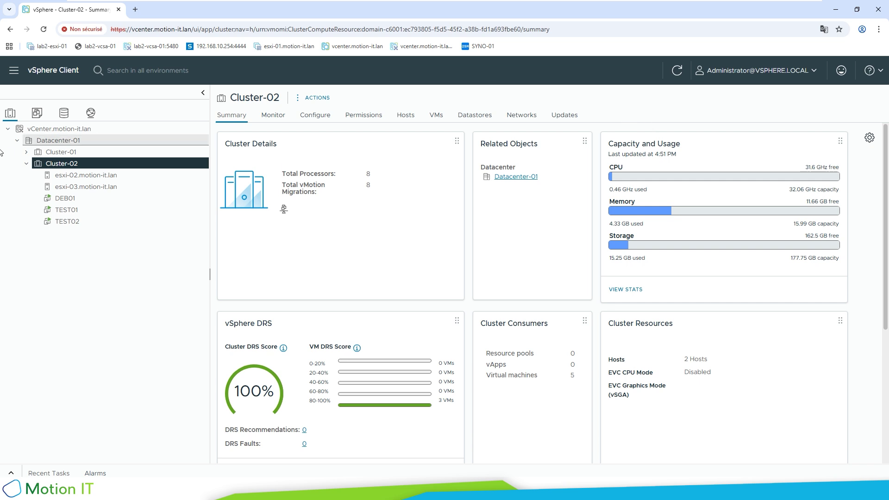
# - View the single-image update page of Cluster-02 and open the Lifecycle Manager
pyautogui.click(570, 116)
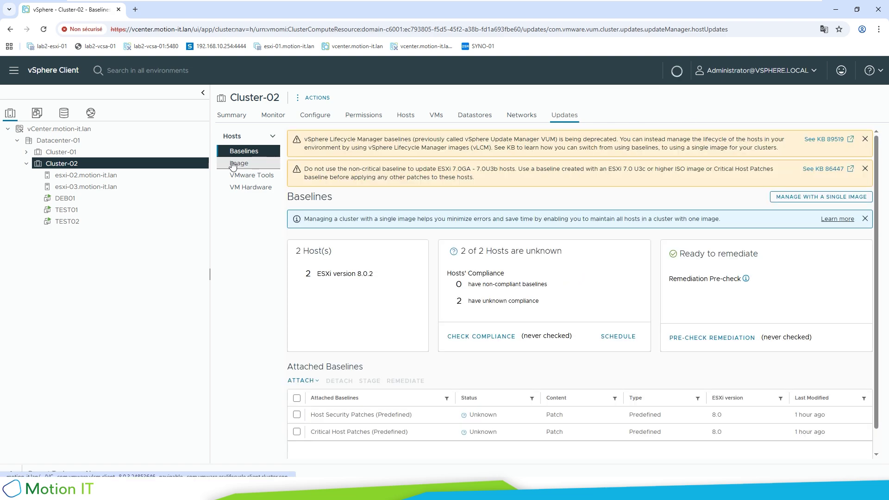
pyautogui.click(233, 164)
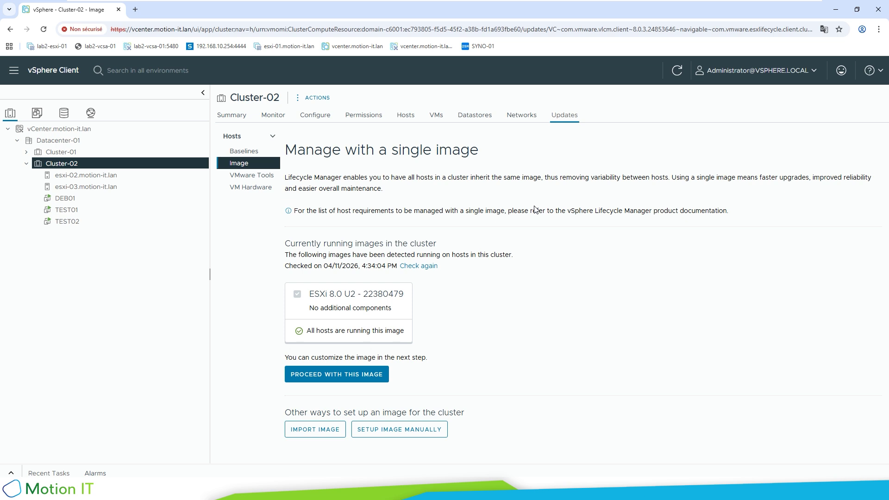
pyautogui.click(15, 72)
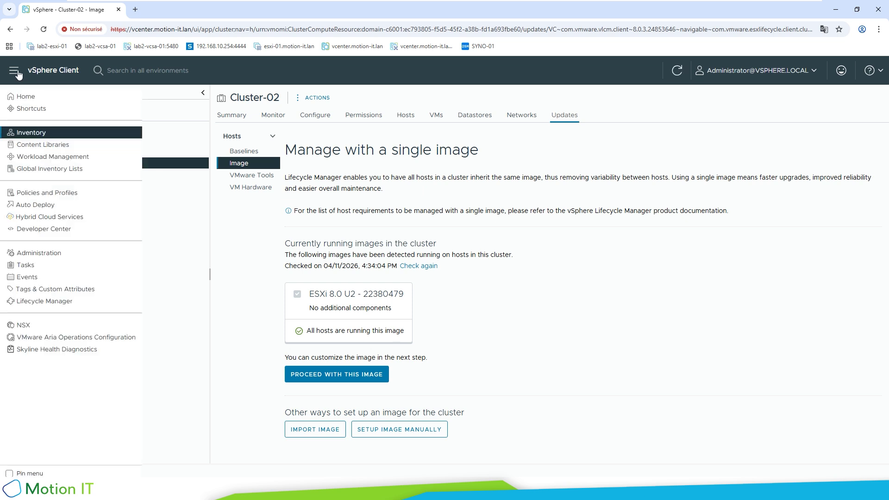
pyautogui.click(41, 301)
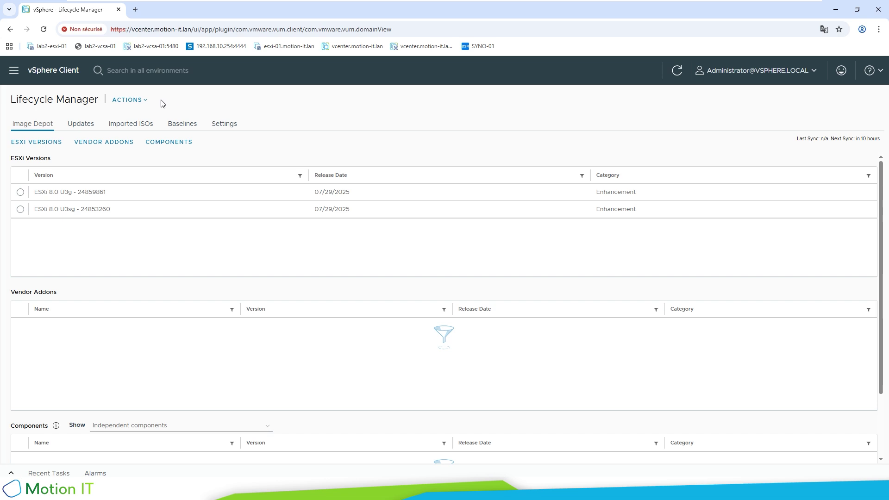
# - Import the update file VMware-ESXi-8.0U3h-25067014-depot.zip into the Lifecycle Manager image depot
pyautogui.click(134, 100)
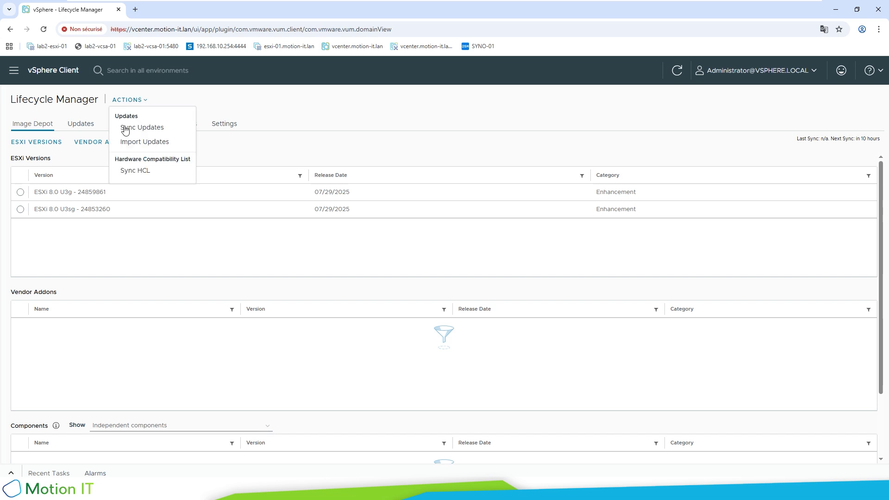
pyautogui.click(179, 132)
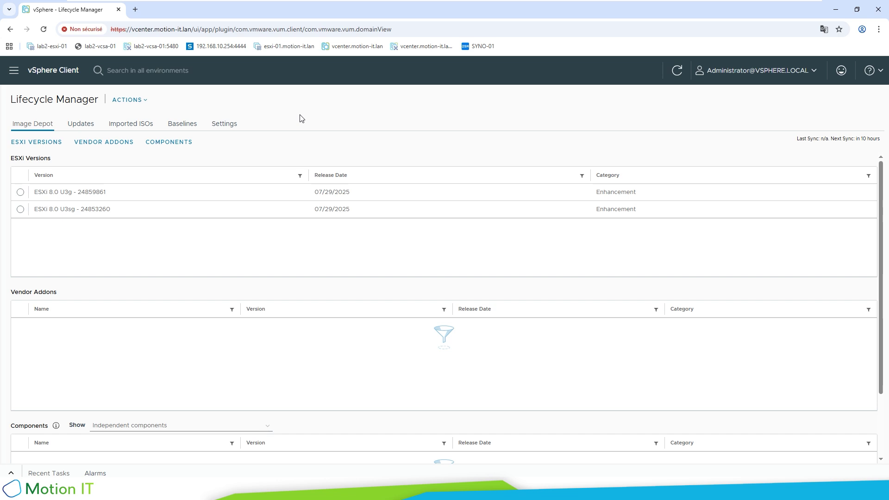
pyautogui.click(133, 100)
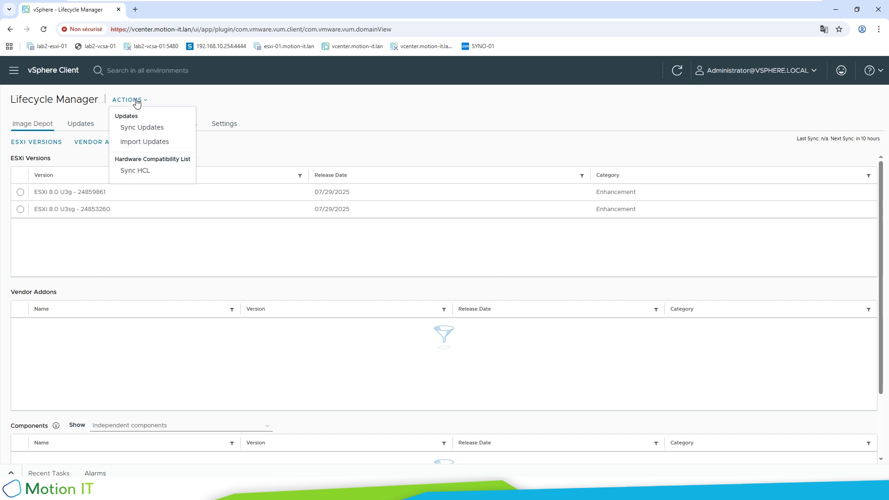
pyautogui.click(143, 142)
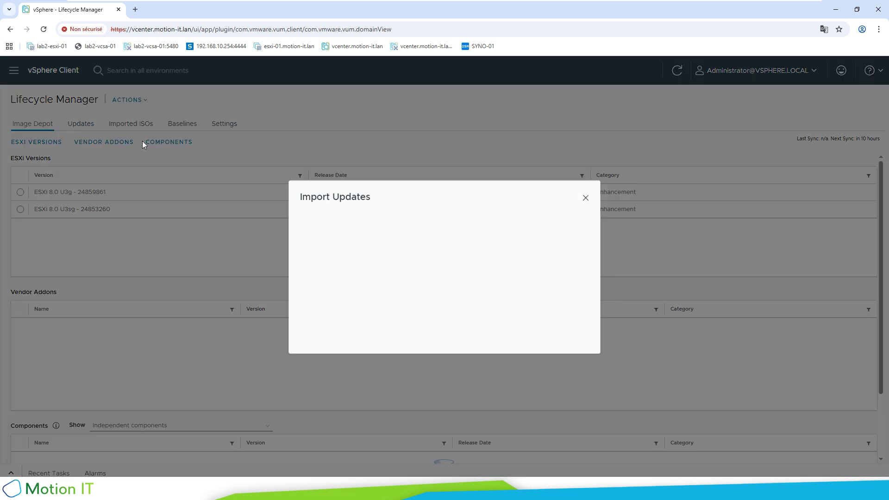
pyautogui.click(570, 267)
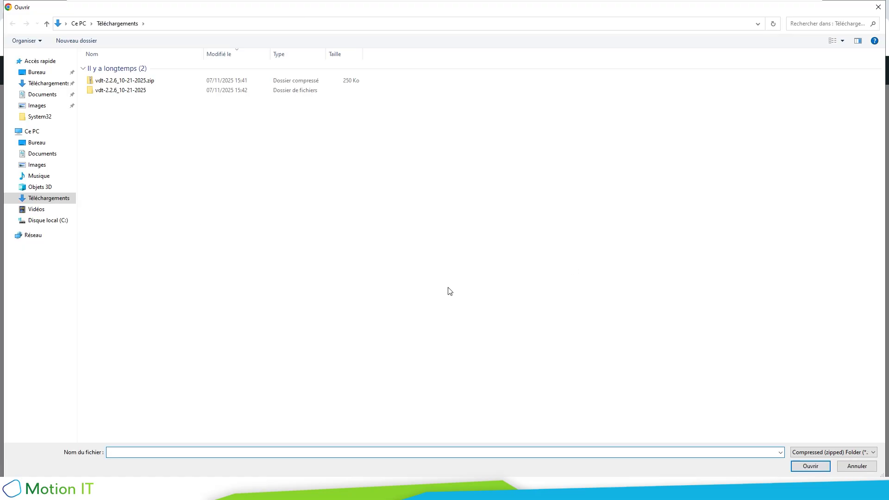
pyautogui.click(197, 184)
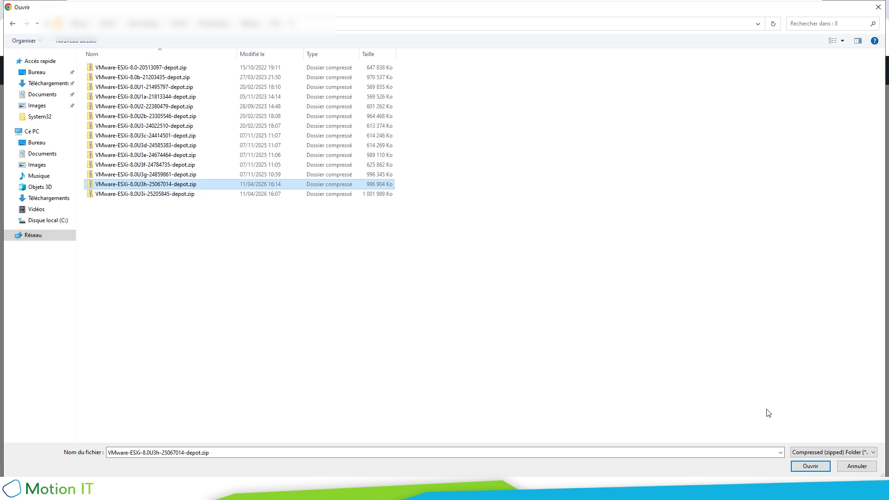
pyautogui.click(808, 467)
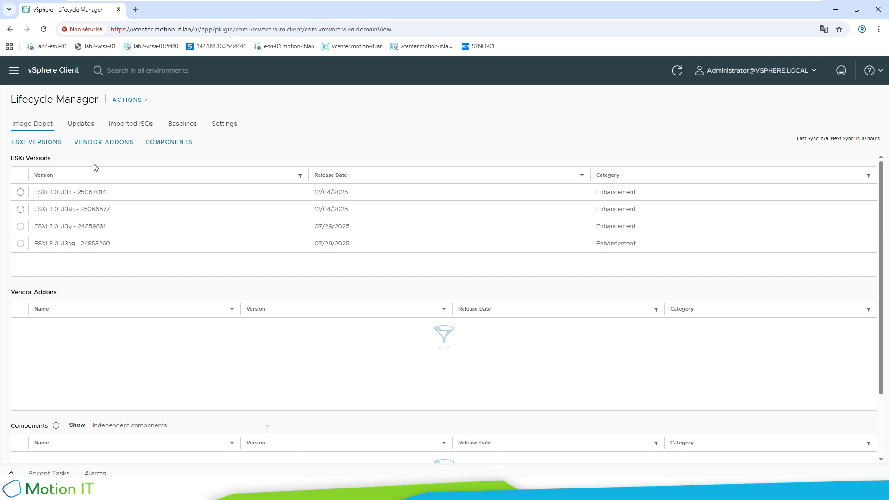
# - Examine the ESXi versions, vendor addons and components listed in the image depot
pyautogui.scroll(-1, 94, 167)
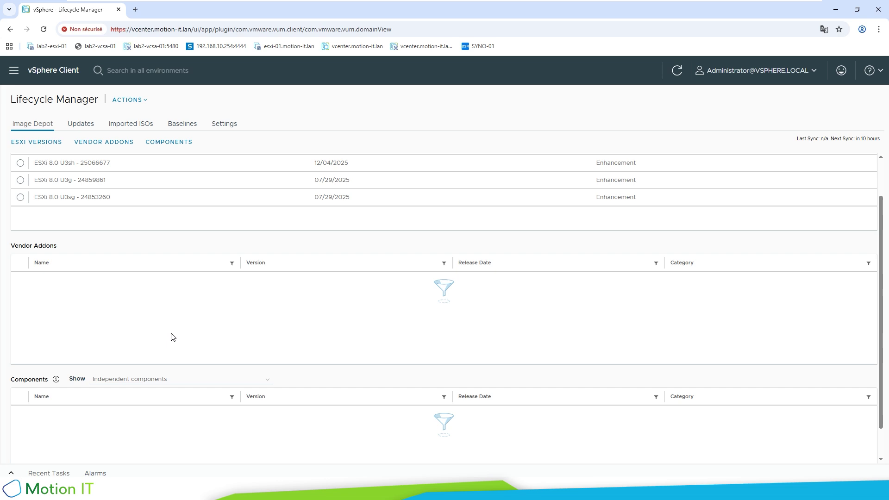
pyautogui.scroll(-1, 173, 336)
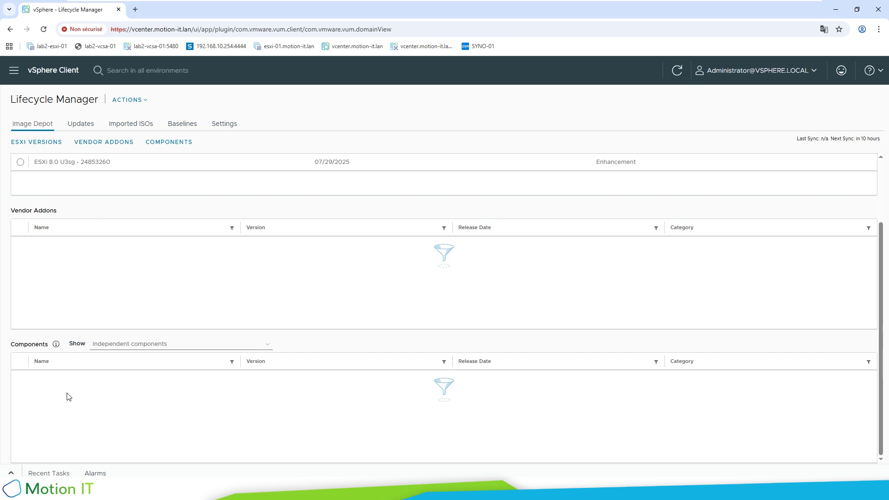
pyautogui.scroll(2, 486, 127)
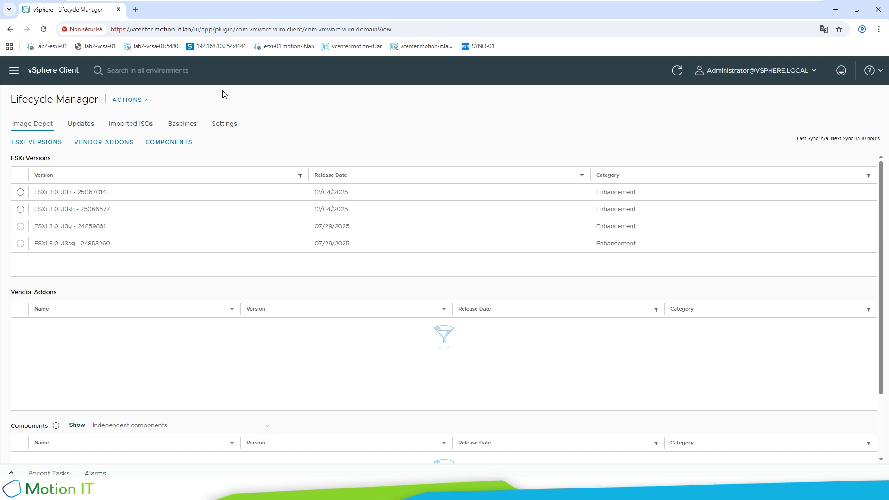
# - Return to Cluster-02 in the inventory and start a manual image setup from its update settings
pyautogui.click(14, 70)
pyautogui.click(31, 133)
pyautogui.click(73, 164)
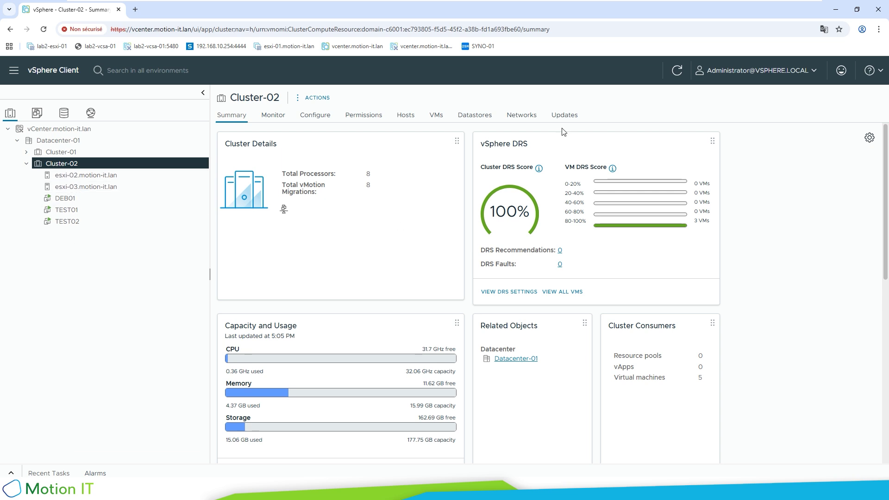
pyautogui.click(564, 116)
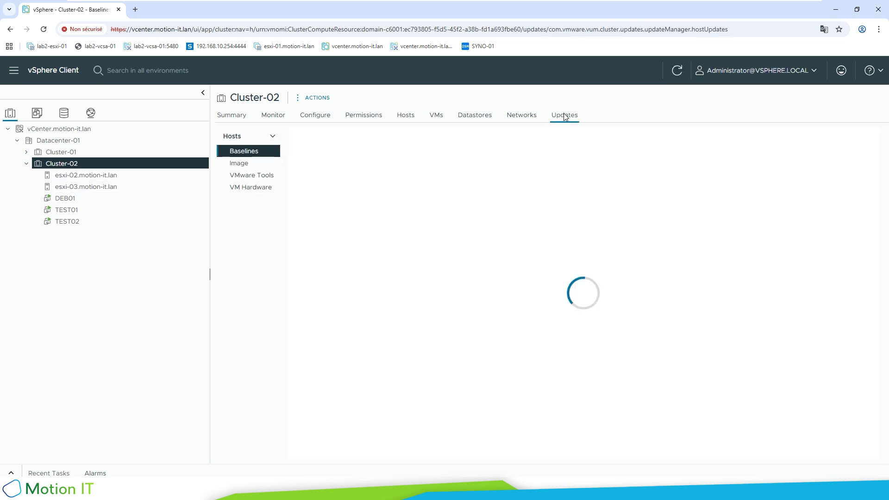
pyautogui.click(238, 164)
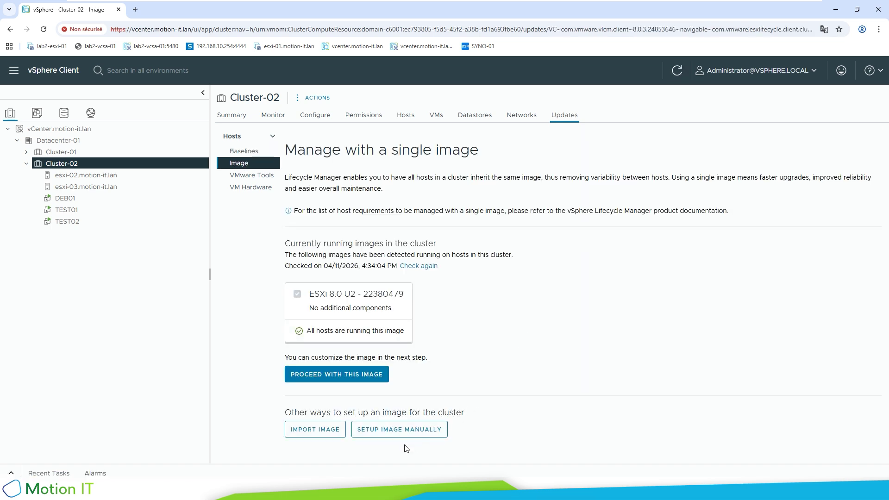
pyautogui.click(401, 434)
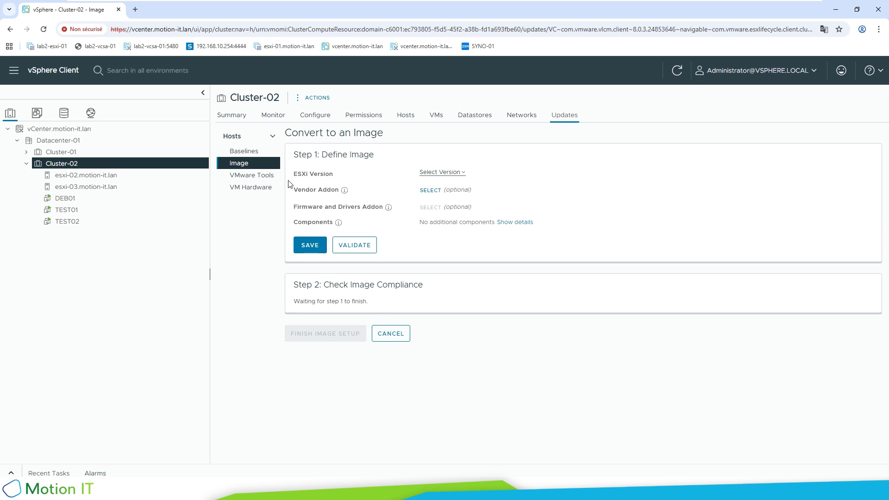
# - Define the cluster image with ESXi version 8.0 U3h - 25067014 and no vendor addon, and save it
pyautogui.moveTo(293, 174); pyautogui.dragTo(329, 174)
pyautogui.click(440, 174)
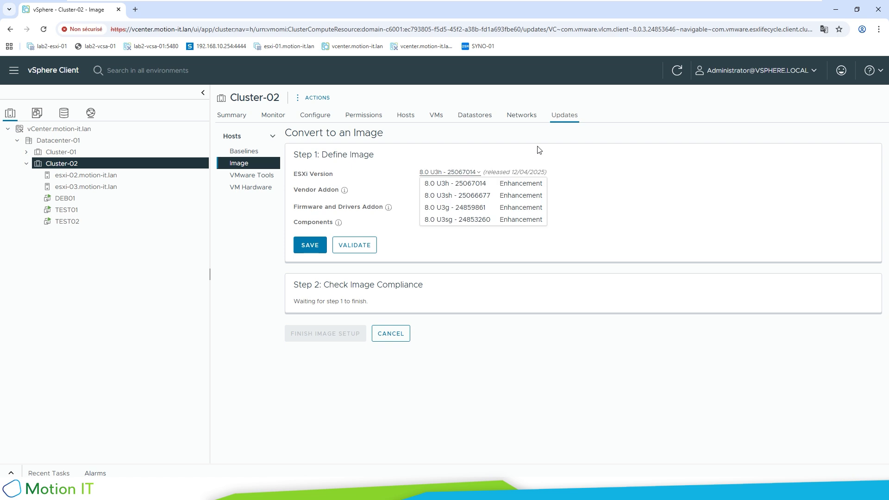
pyautogui.click(455, 185)
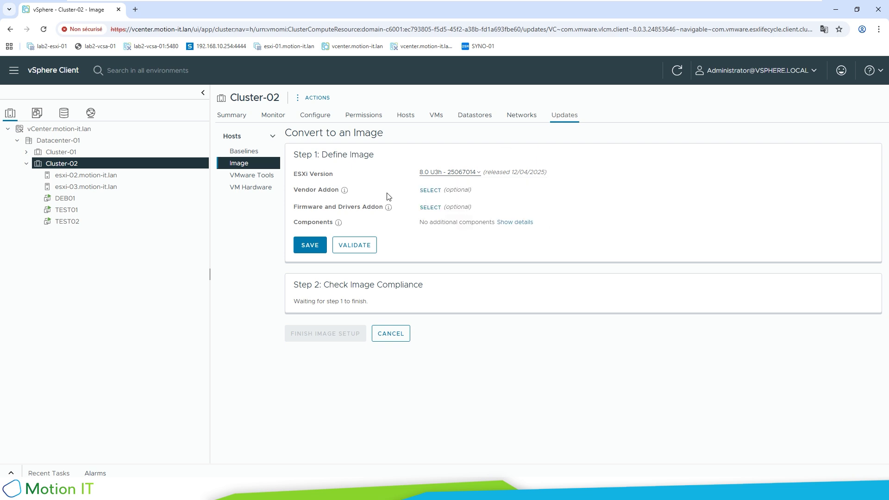
pyautogui.click(430, 190)
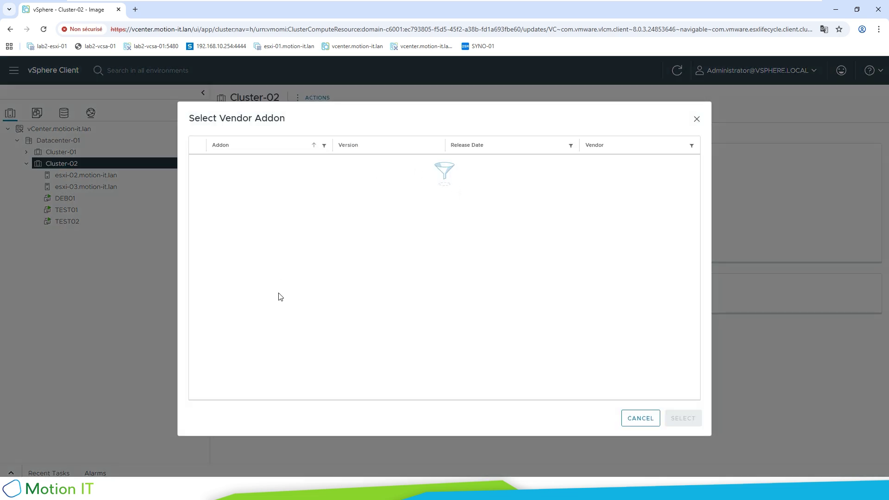
pyautogui.click(640, 418)
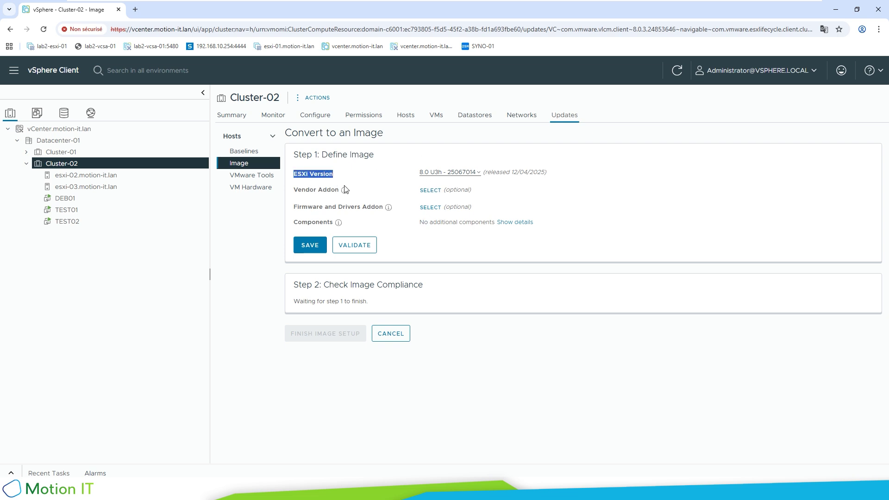
pyautogui.click(310, 246)
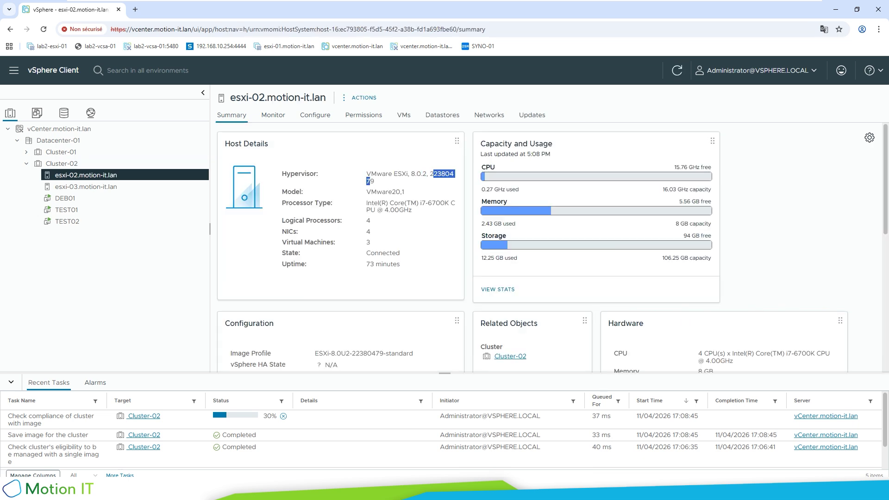
# - Copy the hypervisor build number from the host details of esxi-03.motion-it.lan
pyautogui.click(167, 190)
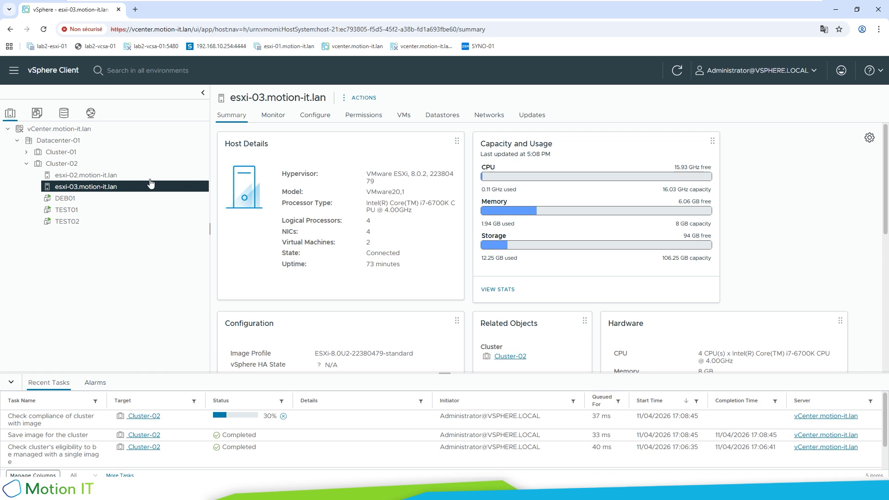
pyautogui.moveTo(375, 181); pyautogui.dragTo(430, 174)
pyautogui.hotkey('ctrl', 'c')
# - Search the web for "build esxi" and look up build 22380479 in Broadcom's article on ESXi/ESX build numbers
pyautogui.click(135, 9)
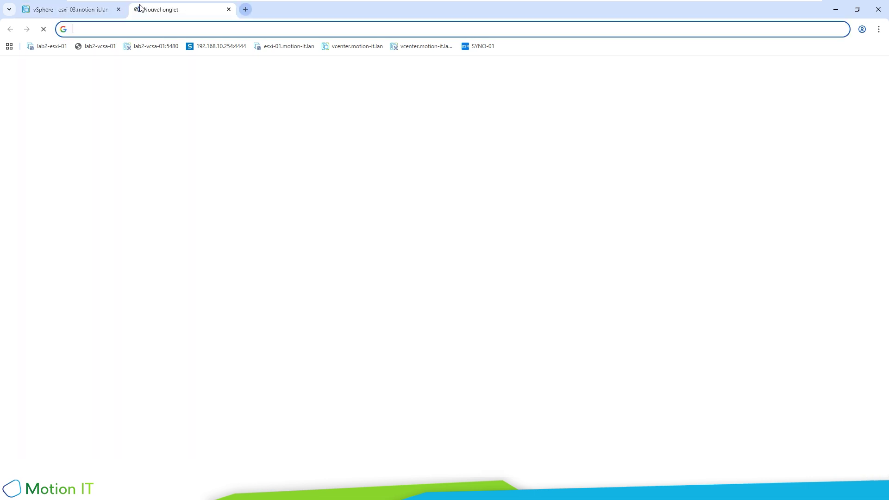
pyautogui.write('build esxi')
pyautogui.press('Return')
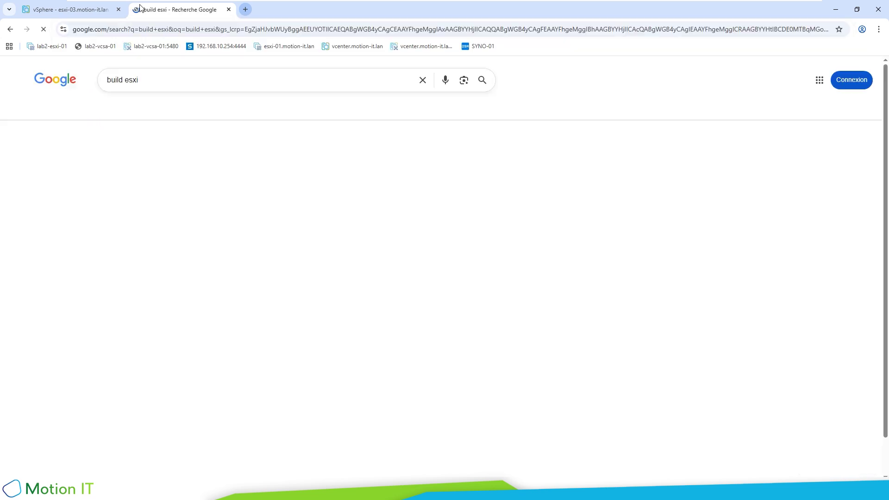
pyautogui.click(166, 194)
pyautogui.hotkey('ctrl', 'f')
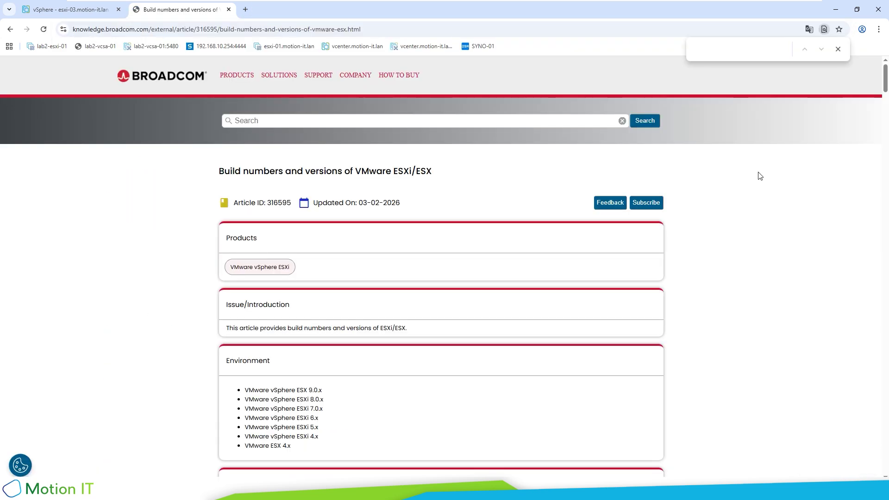
pyautogui.hotkey('ctrl', 'v')
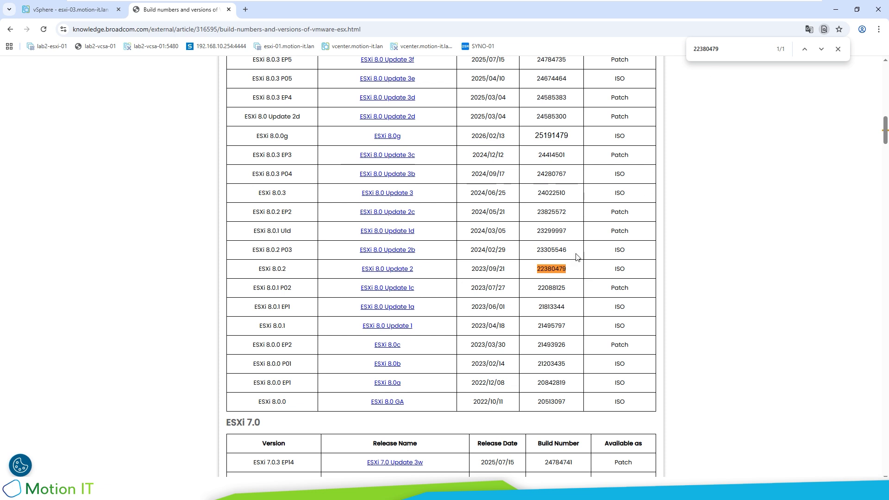
pyautogui.moveTo(352, 273); pyautogui.dragTo(429, 275)
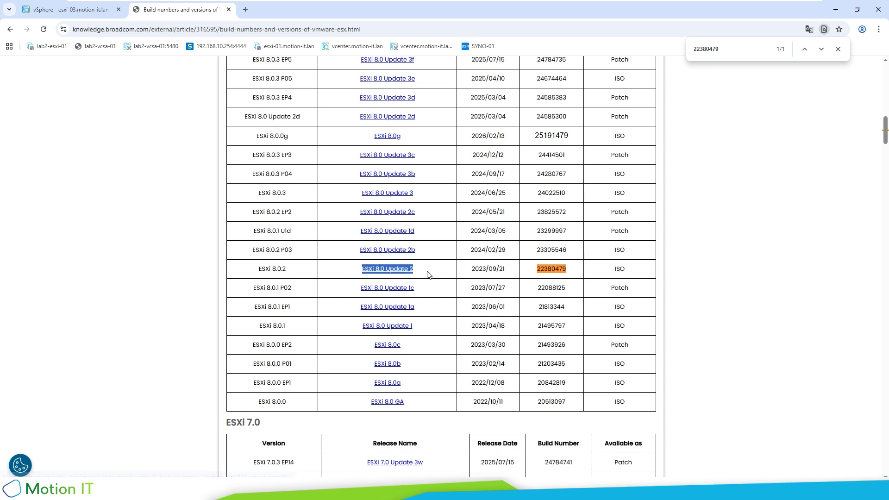
pyautogui.click(241, 273)
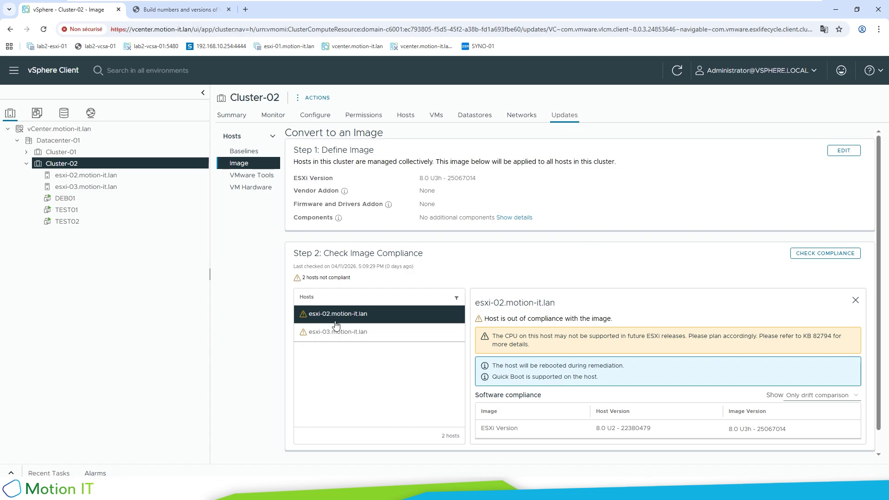
# - Review the image compliance of both Cluster-02 hosts, then finish and confirm the image setup
pyautogui.scroll(-1, 324, 333)
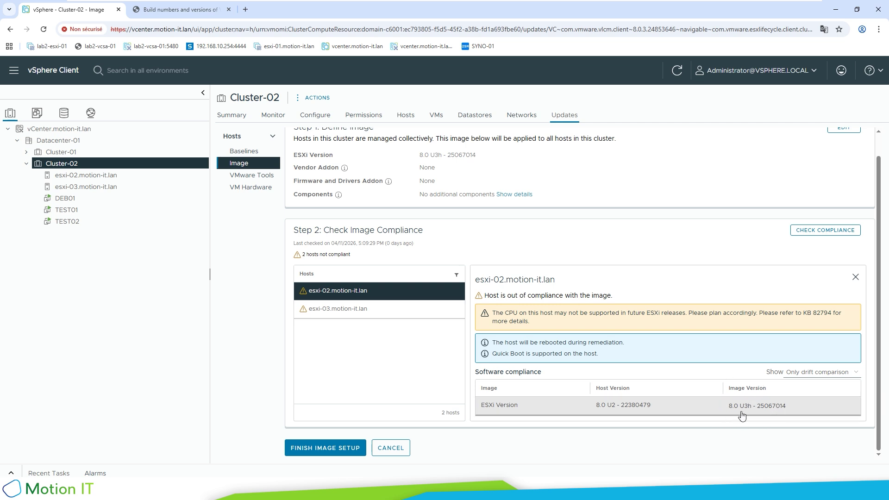
pyautogui.click(343, 310)
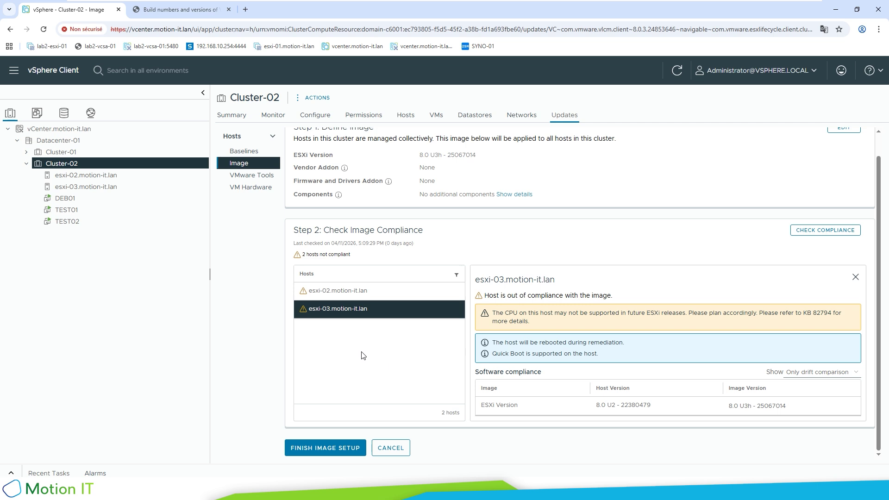
pyautogui.click(327, 448)
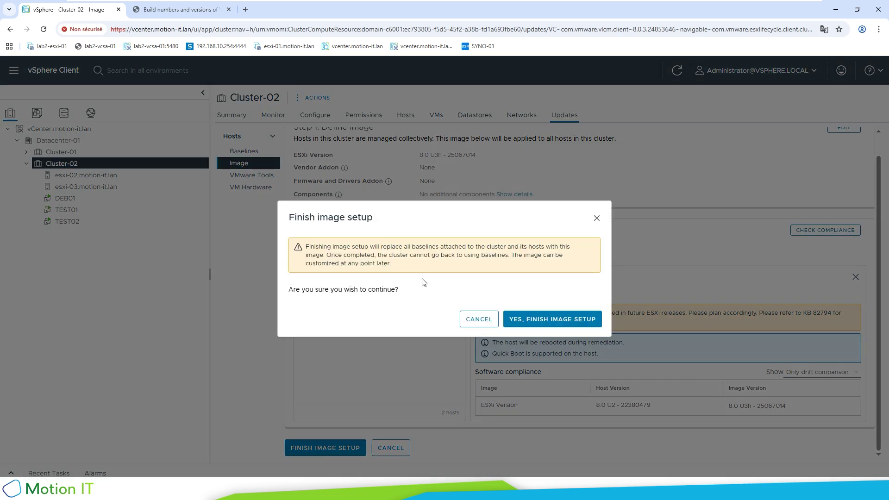
pyautogui.click(551, 325)
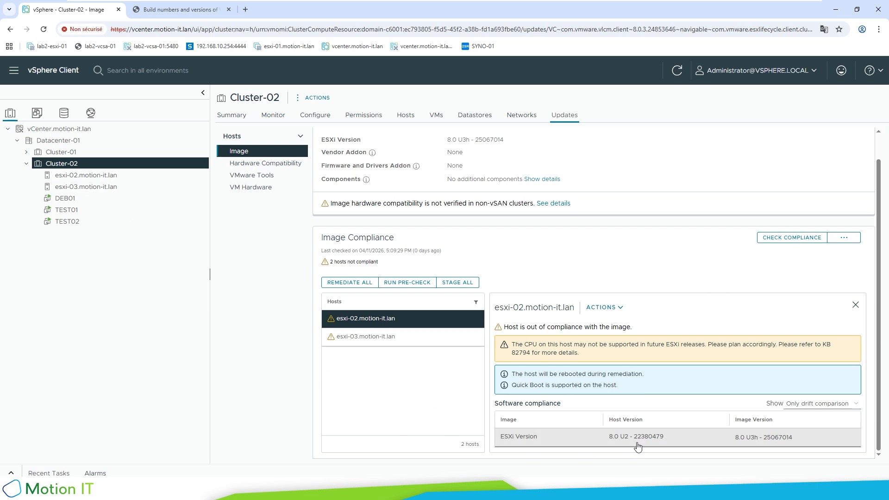
# - Compare the host version with the image version in the software compliance details of esxi-02.motion-it.lan
pyautogui.moveTo(609, 438); pyautogui.dragTo(662, 442)
pyautogui.moveTo(736, 439); pyautogui.dragTo(793, 440)
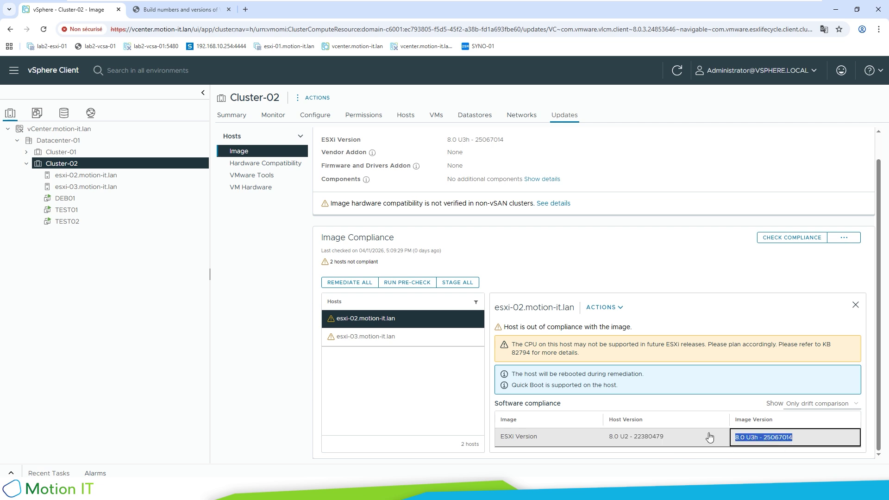
# - Check the vSphere DRS configuration of Cluster-02
pyautogui.click(415, 385)
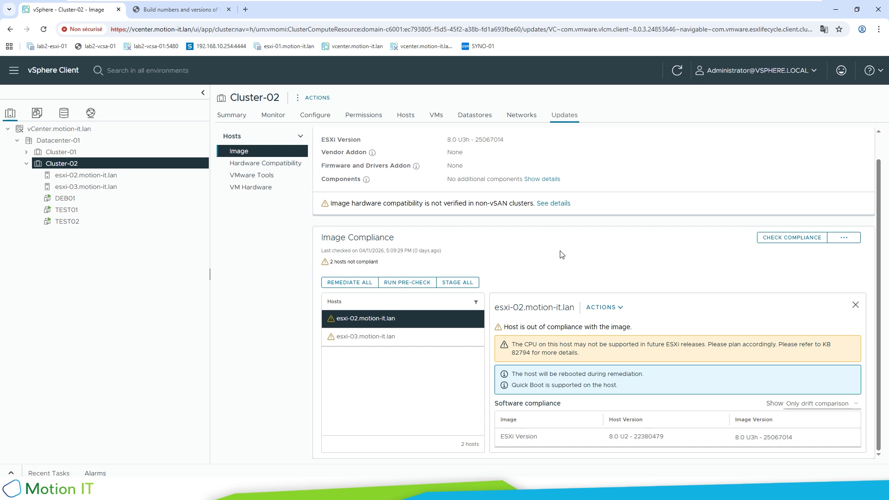
pyautogui.click(314, 115)
pyautogui.moveTo(333, 135); pyautogui.dragTo(442, 135)
pyautogui.click(465, 138)
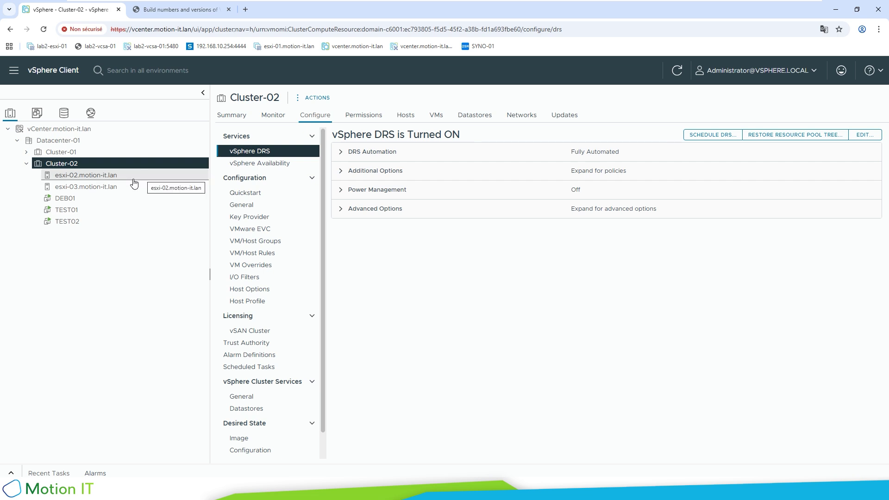
# - Check the Cluster-02 VMs and datastores, then review the hosts and virtual machines attached to datastore SYNO-01-LUN-01
pyautogui.click(437, 118)
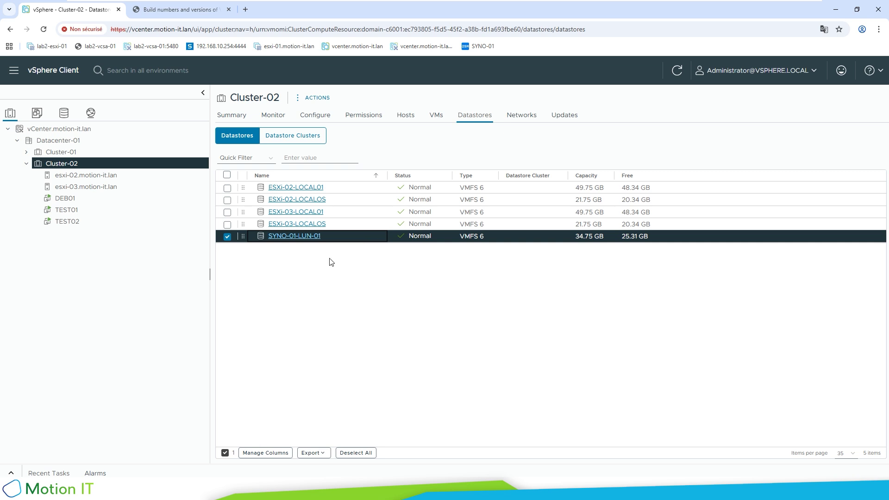
pyautogui.click(311, 237)
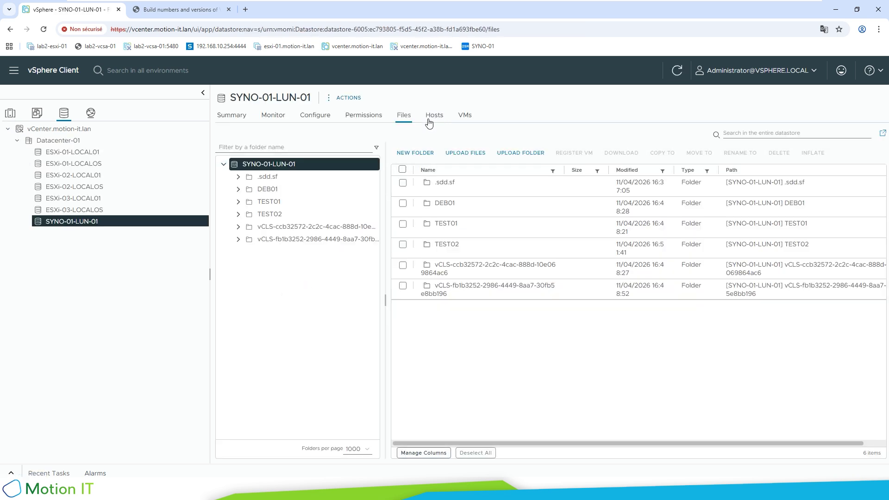
pyautogui.click(433, 116)
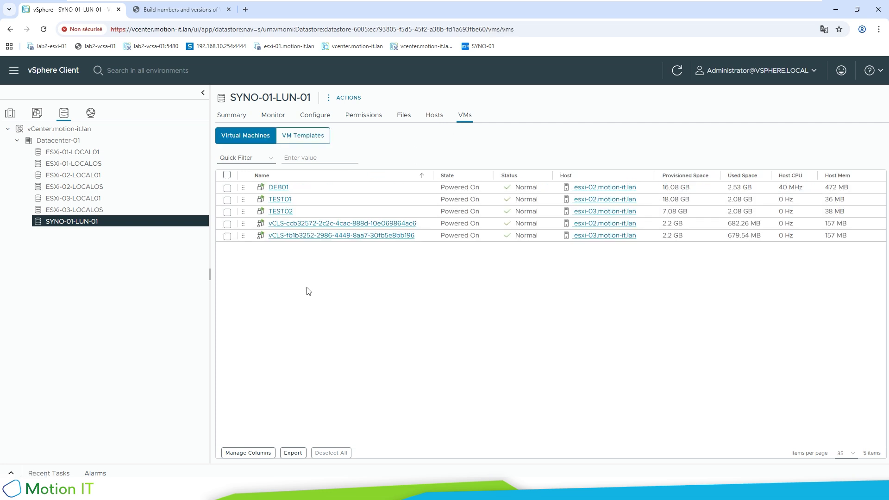
# - Return to the Cluster-02 image updates, review the impact of remediating all hosts with the Foundation Agreement accepted, and start the remediation
pyautogui.click(10, 113)
pyautogui.click(565, 115)
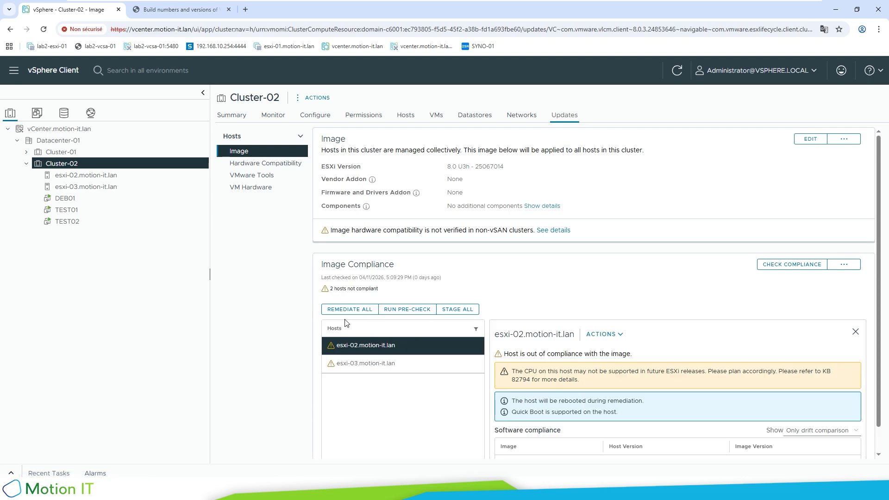
pyautogui.click(343, 309)
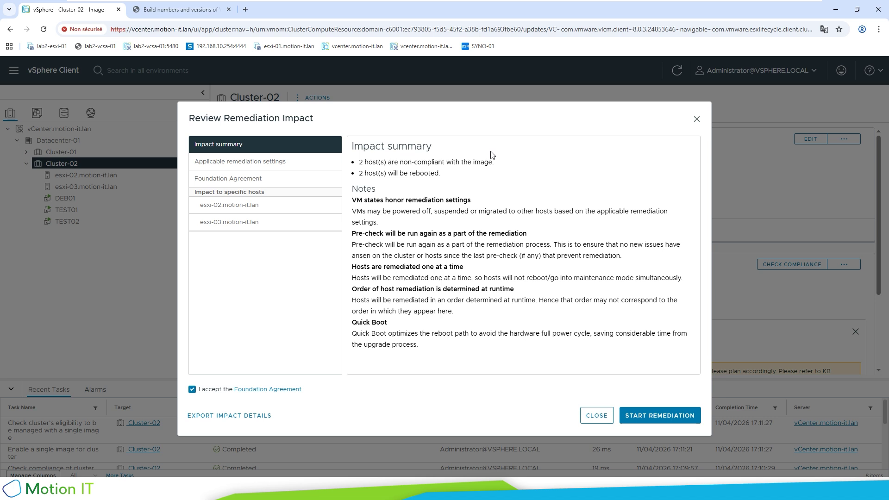
pyautogui.moveTo(359, 161); pyautogui.dragTo(368, 162)
pyautogui.click(369, 162)
pyautogui.moveTo(363, 173); pyautogui.dragTo(388, 173)
pyautogui.click(246, 261)
pyautogui.click(657, 414)
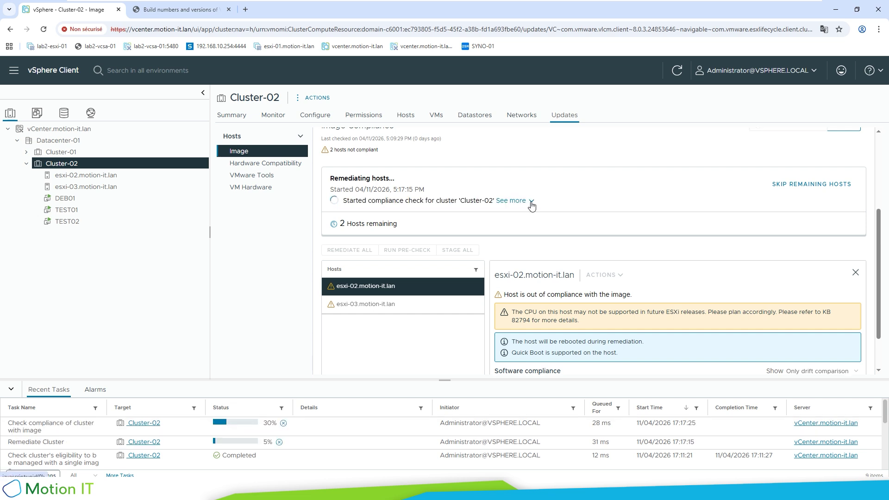
# - Expand the Cluster-02 remediation log and review the esxi-03.motion-it.lan maintenance mode entries and the TEST02 migration task
pyautogui.click(530, 201)
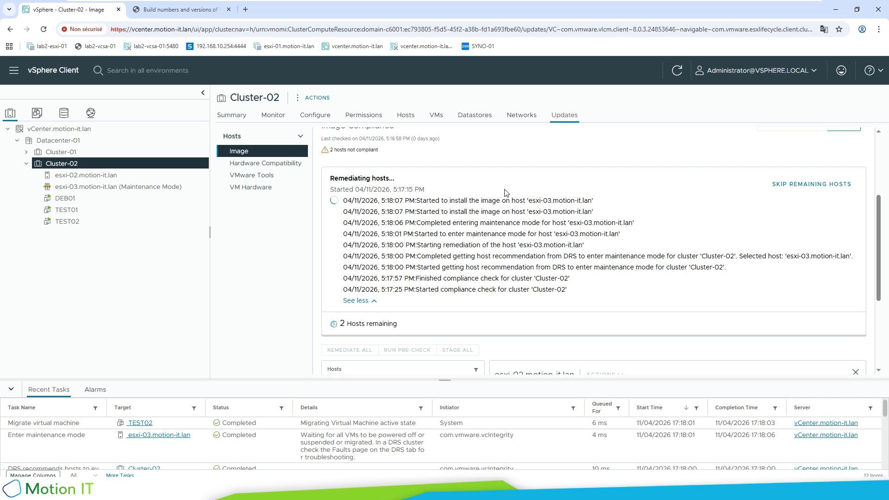
pyautogui.moveTo(459, 223); pyautogui.dragTo(542, 222)
pyautogui.click(670, 212)
pyautogui.moveTo(157, 423); pyautogui.dragTo(128, 423)
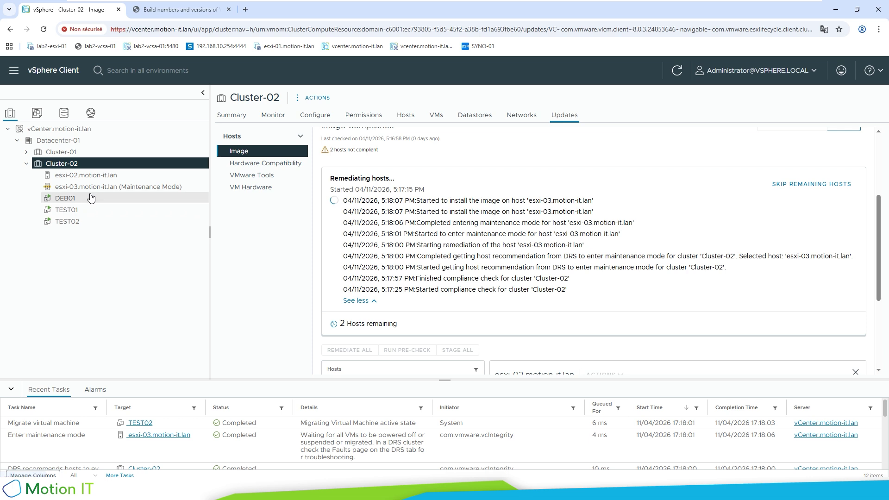
# - Check which virtual machines run on esxi-03.motion-it.lan and on esxi-02.motion-it.lan
pyautogui.click(90, 190)
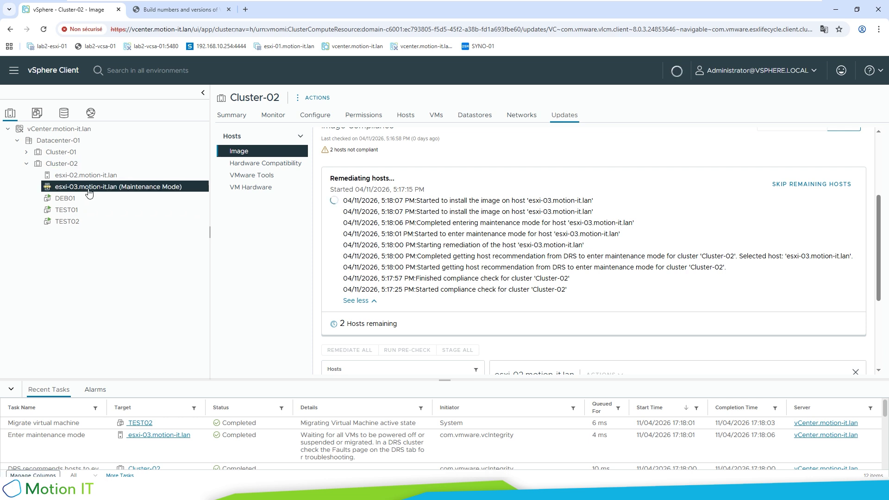
pyautogui.click(405, 117)
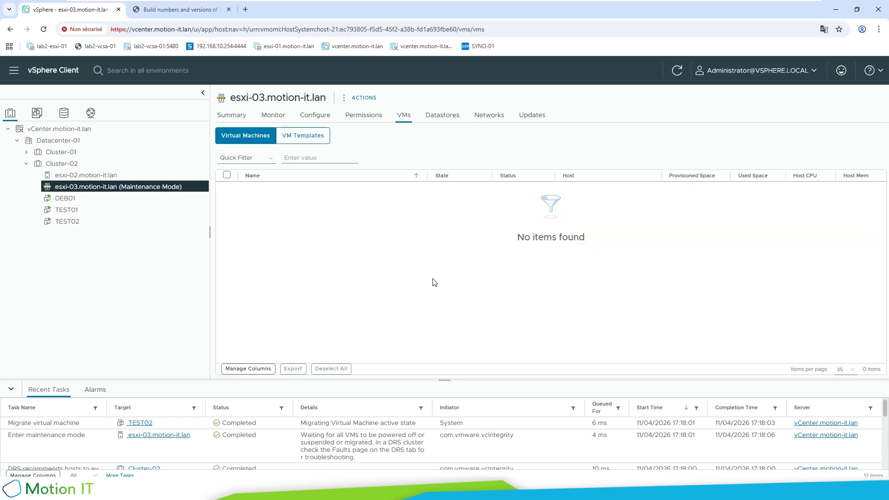
pyautogui.click(86, 175)
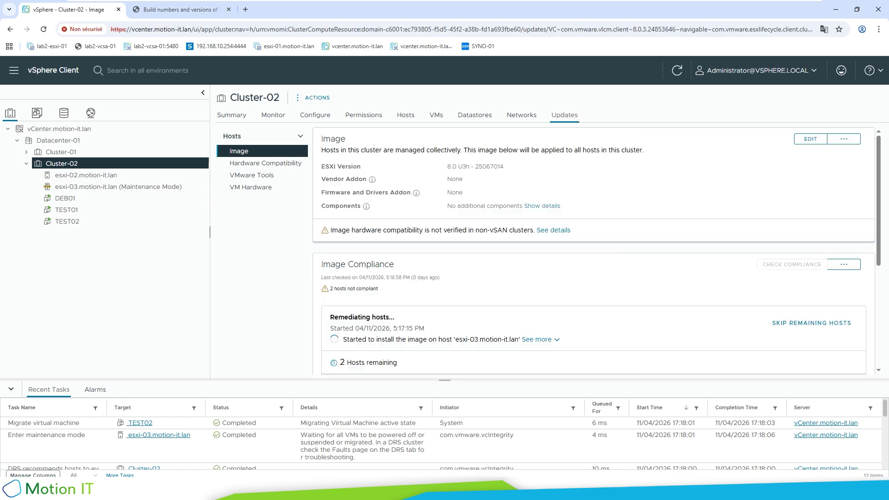
# - Review the image installation and reboot entries for esxi-03.motion-it.lan in the Cluster-02 remediation log
pyautogui.scroll(-3, 410, 200)
pyautogui.moveTo(410, 200); pyautogui.dragTo(583, 200)
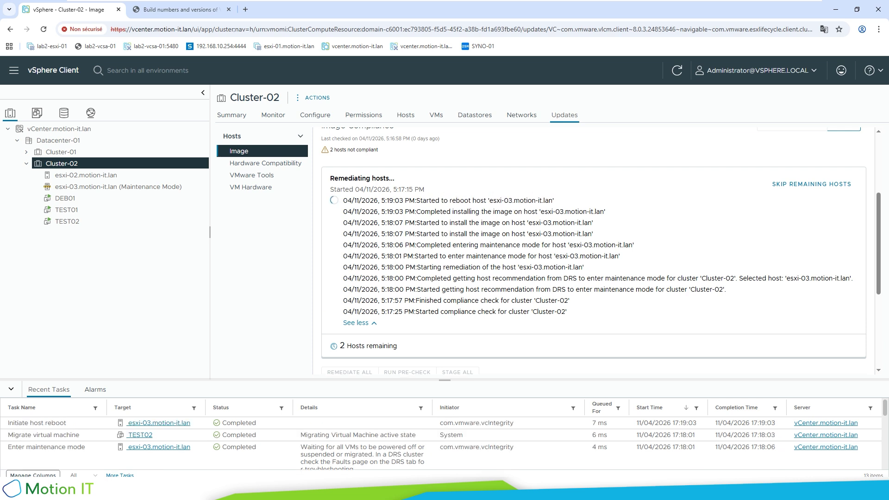
pyautogui.moveTo(430, 212); pyautogui.dragTo(508, 200)
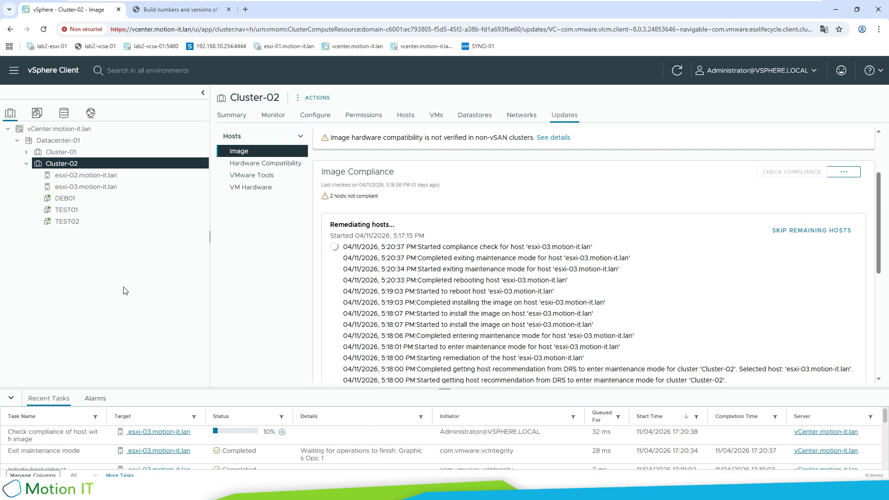
# - Review the maintenance mode exit and compliance check of esxi-03.motion-it.lan in the remediation log and recent tasks
pyautogui.moveTo(415, 257); pyautogui.dragTo(565, 258)
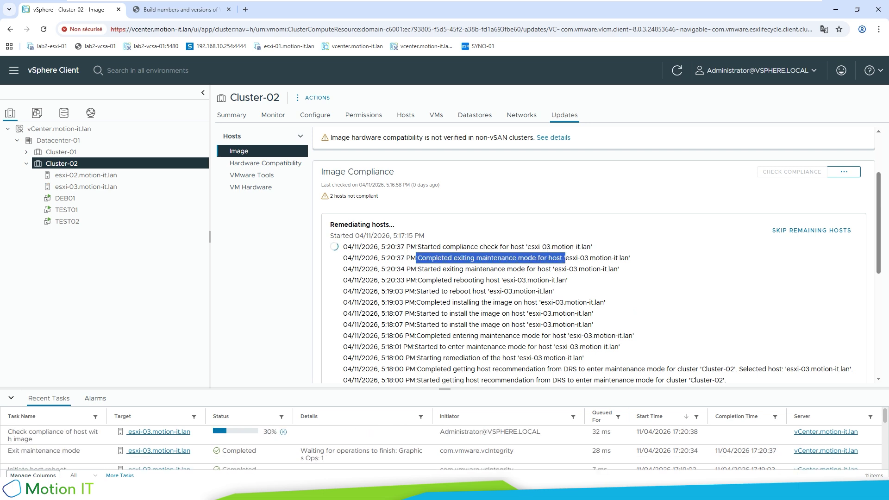
pyautogui.click(407, 257)
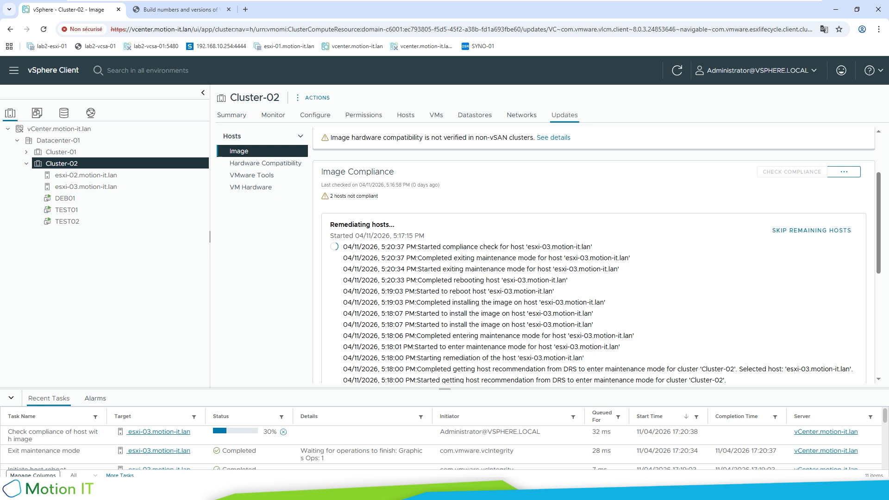
pyautogui.moveTo(421, 247); pyautogui.dragTo(570, 246)
pyautogui.click(563, 251)
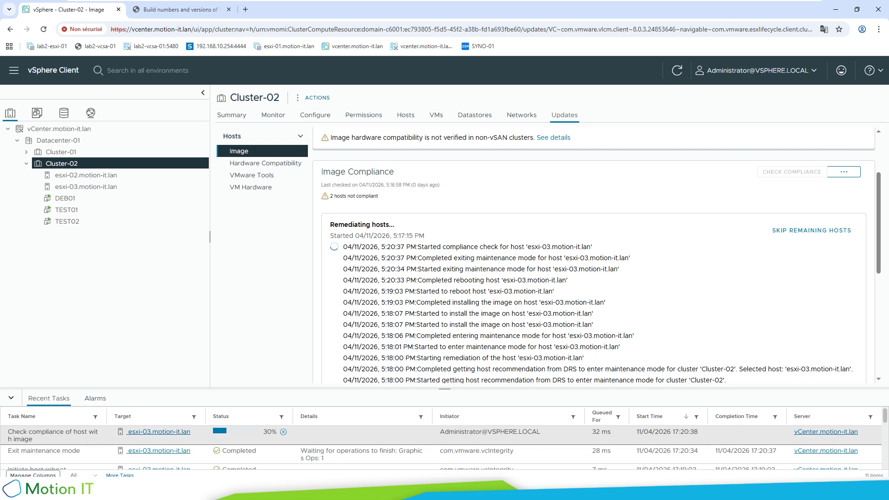
pyautogui.tripleClick(50, 435)
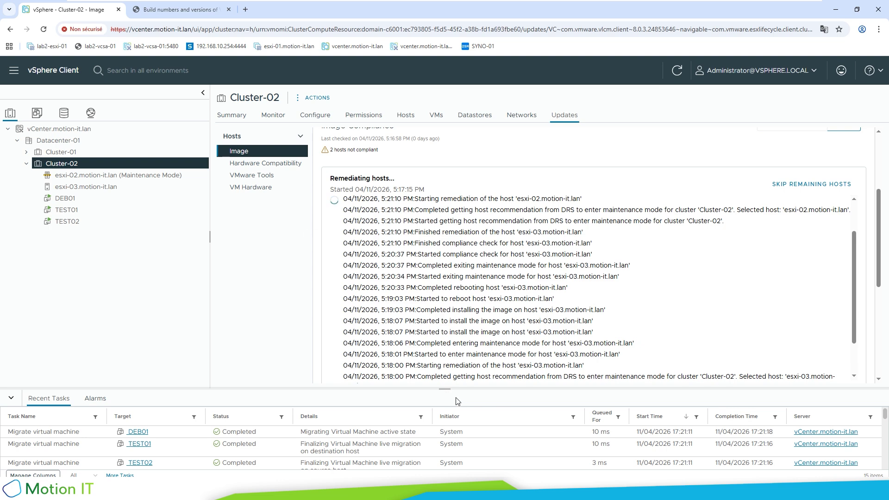
# - Enlarge the recent tasks list to review the VM migrations, then compare the virtual machines on esxi-02.motion-it.lan and esxi-03.motion-it.lan
pyautogui.moveTo(444, 391); pyautogui.dragTo(443, 315)
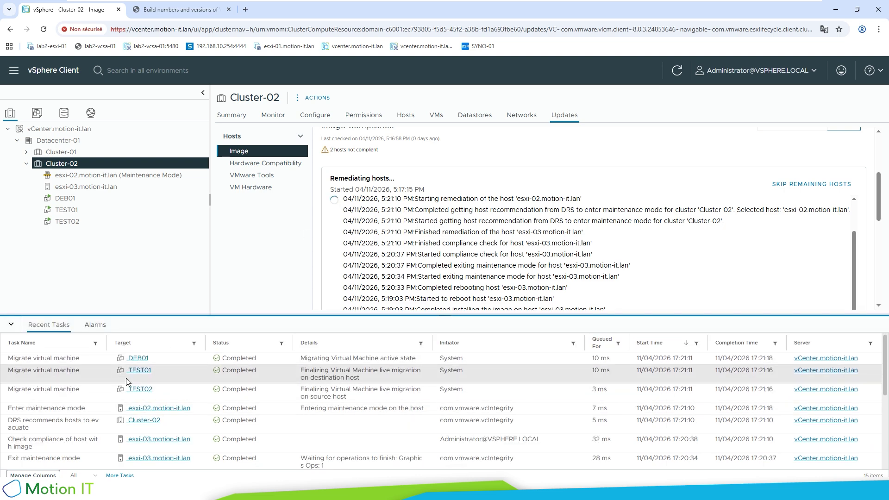
pyautogui.click(134, 176)
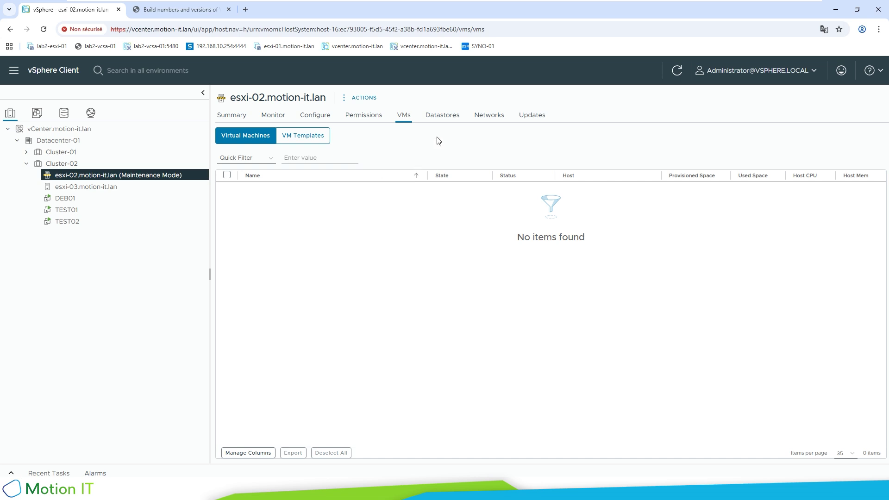
pyautogui.click(60, 187)
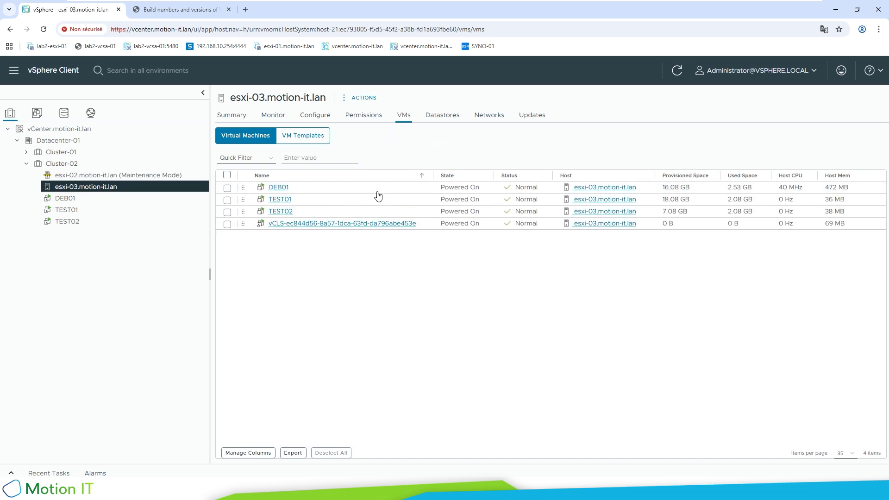
pyautogui.click(233, 116)
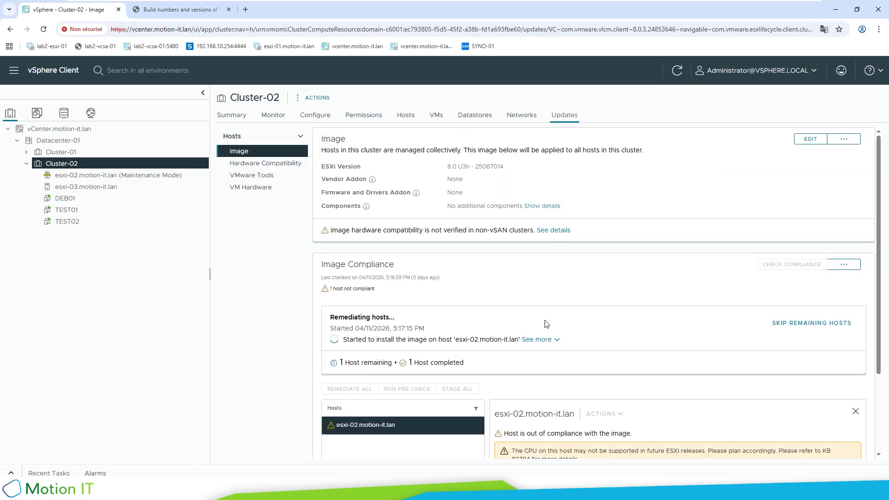
# - Follow the remediation of esxi-02.motion-it.lan in the expanded Cluster-02 log and the recent tasks
pyautogui.click(537, 339)
pyautogui.scroll(-2, 537, 339)
pyautogui.moveTo(414, 247); pyautogui.dragTo(602, 247)
pyautogui.scroll(-6, 644, 243)
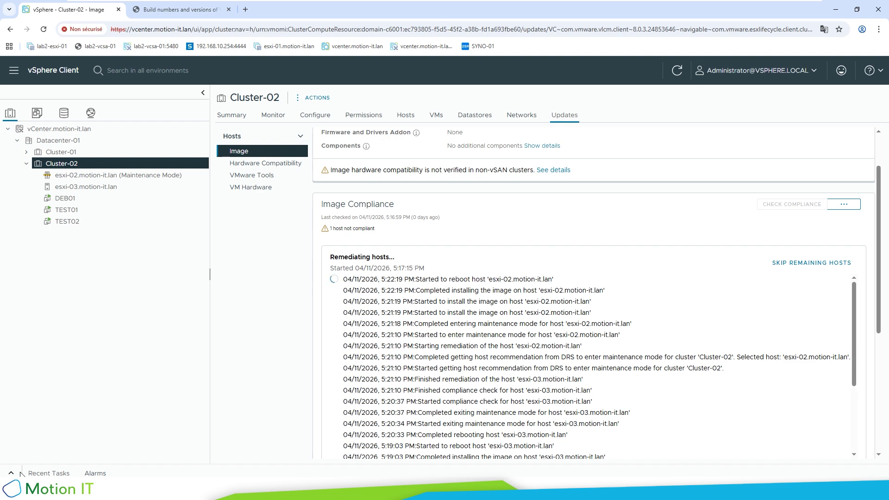
pyautogui.click(48, 473)
pyautogui.moveTo(9, 358); pyautogui.dragTo(94, 358)
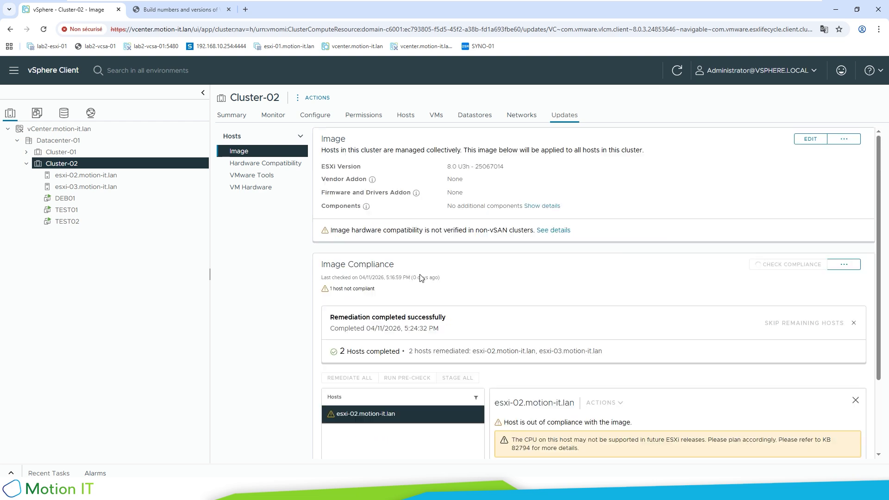
# - Review the remediation outcome, recent tasks, image compliance and ESXi image version for Cluster-02
pyautogui.moveTo(339, 352); pyautogui.dragTo(396, 352)
pyautogui.moveTo(476, 351); pyautogui.dragTo(575, 351)
pyautogui.click(48, 473)
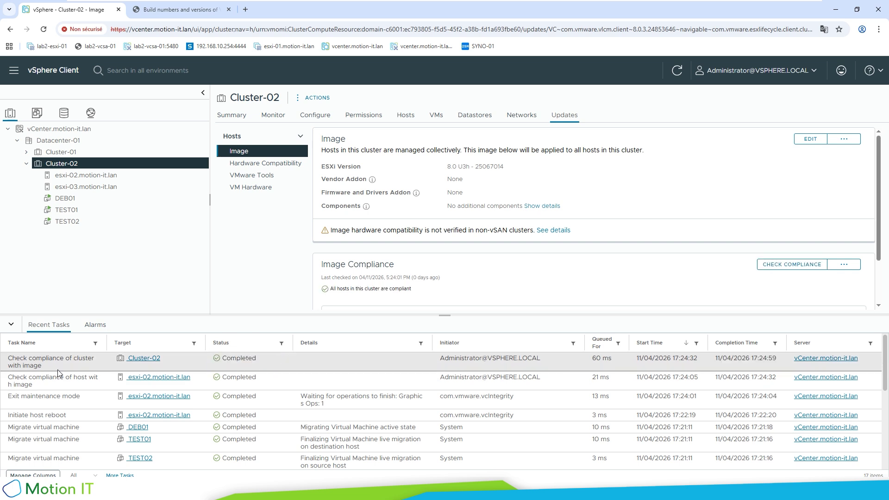
pyautogui.click(11, 325)
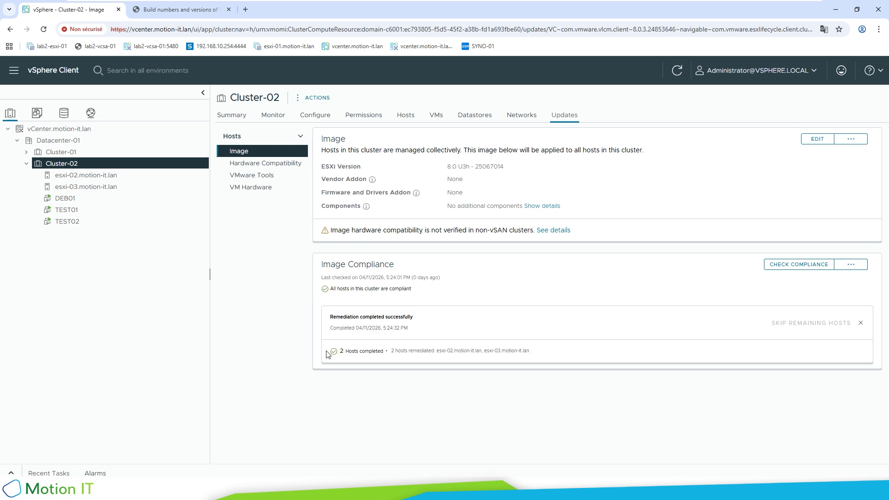
pyautogui.moveTo(329, 291); pyautogui.dragTo(418, 291)
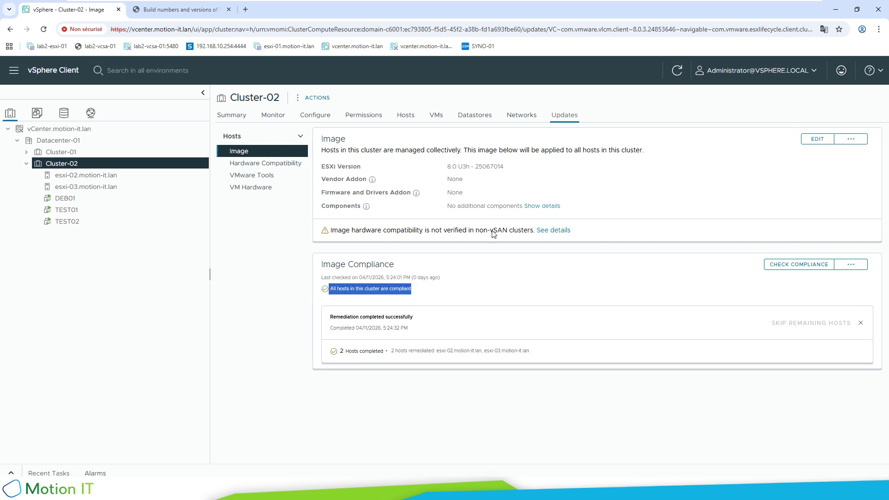
pyautogui.moveTo(441, 166); pyautogui.dragTo(509, 168)
# - Verify the hypervisor build number in the host details of esxi-02.motion-it.lan and esxi-03.motion-it.lan
pyautogui.click(125, 180)
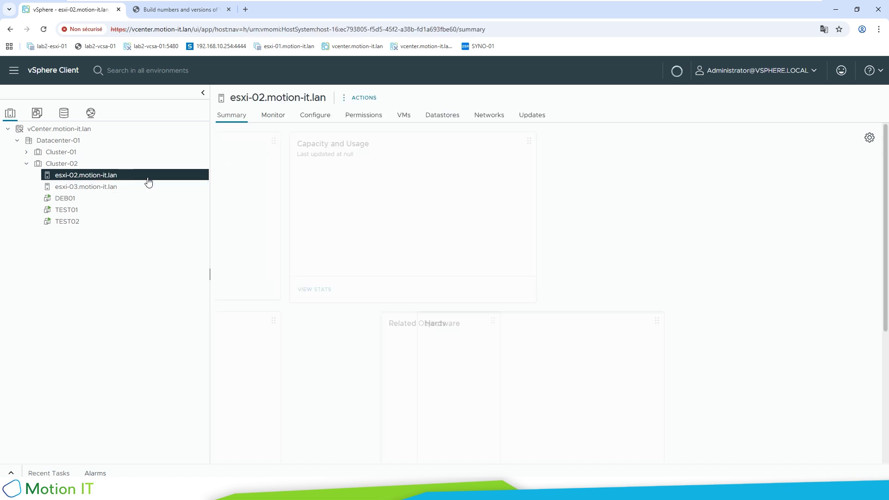
pyautogui.moveTo(427, 174); pyautogui.dragTo(370, 182)
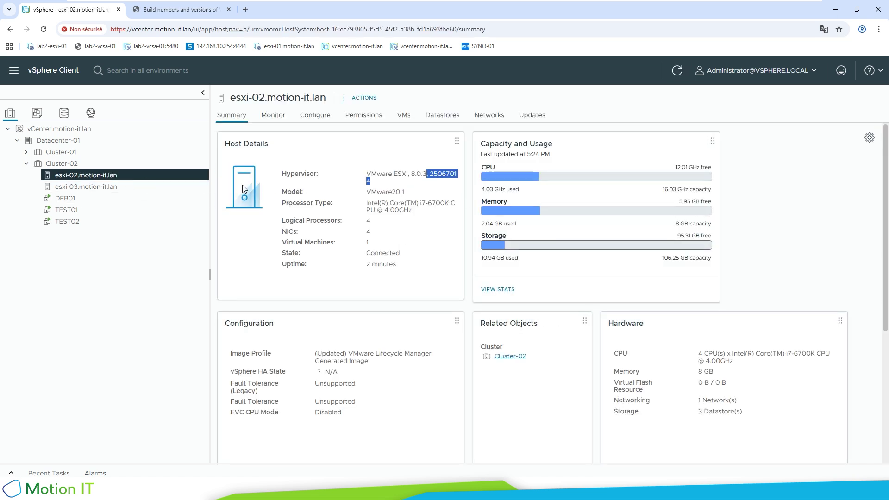
pyautogui.click(126, 186)
pyautogui.doubleClick(442, 174)
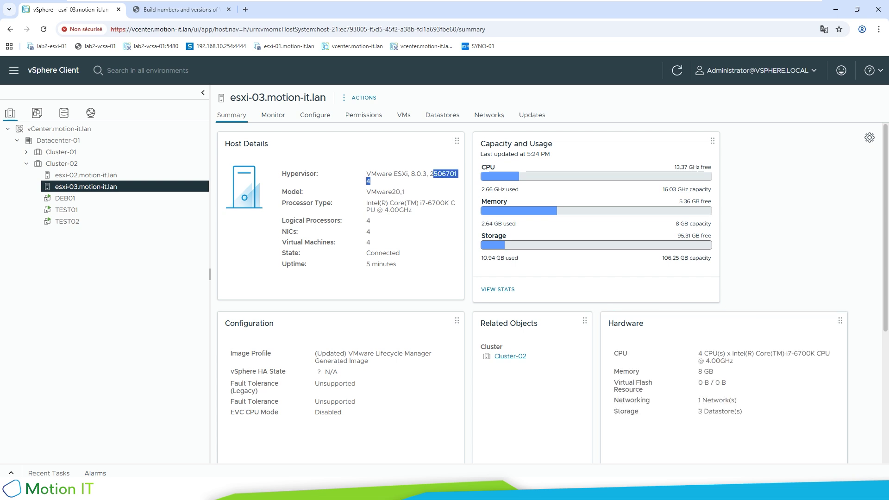
# - Look up the ESXi versions available for the Cluster-02 image in the image editor, then cancel the edit
pyautogui.click(124, 165)
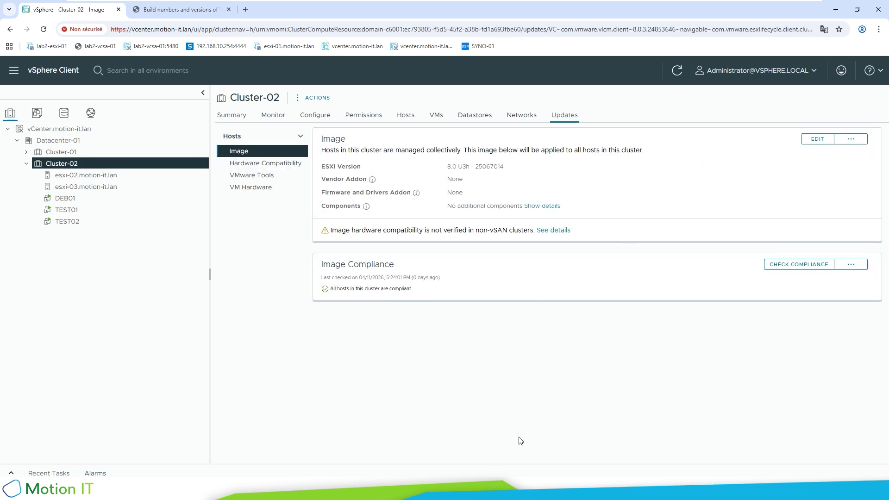
pyautogui.moveTo(445, 167); pyautogui.dragTo(520, 167)
pyautogui.click(419, 321)
pyautogui.click(815, 140)
pyautogui.click(482, 172)
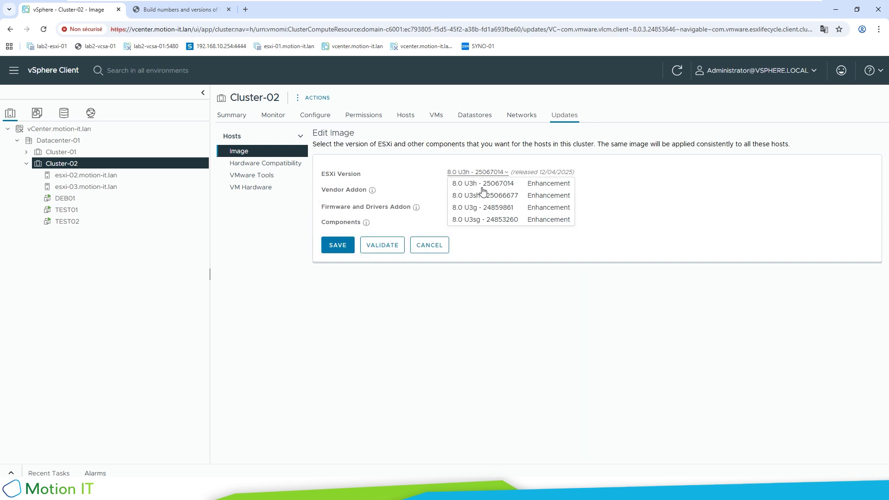
pyautogui.click(492, 253)
pyautogui.click(431, 245)
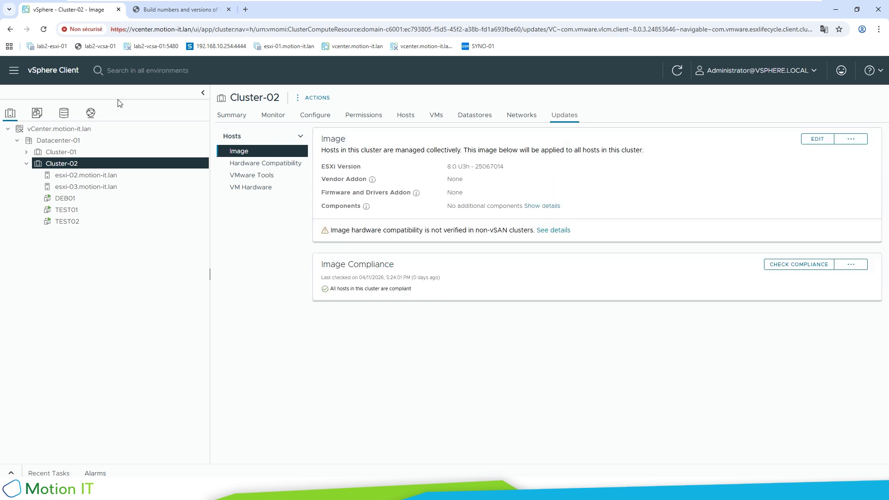
# - Open Lifecycle Manager to view the ESXi versions in the image depot
pyautogui.click(14, 71)
pyautogui.click(33, 305)
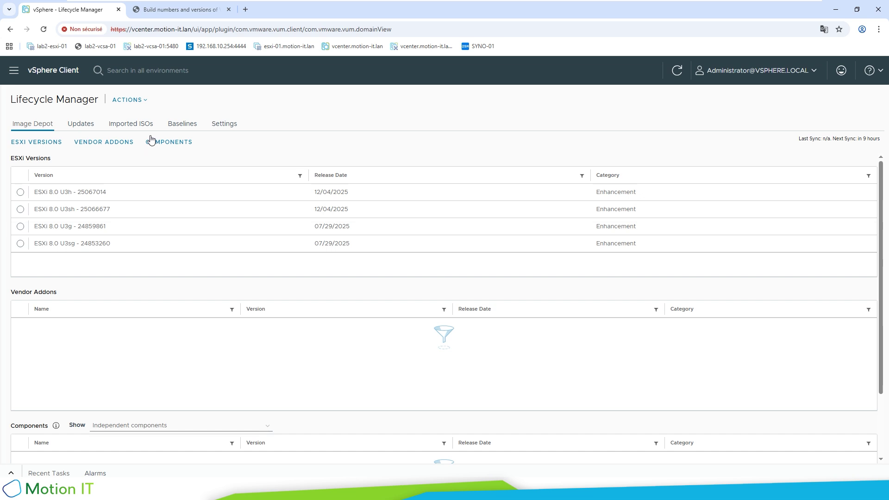
# - Import the offline bundle VMware-ESXi-8.0U3i-25205845-depot.zip into the Lifecycle Manager image depot
pyautogui.click(144, 101)
pyautogui.click(134, 141)
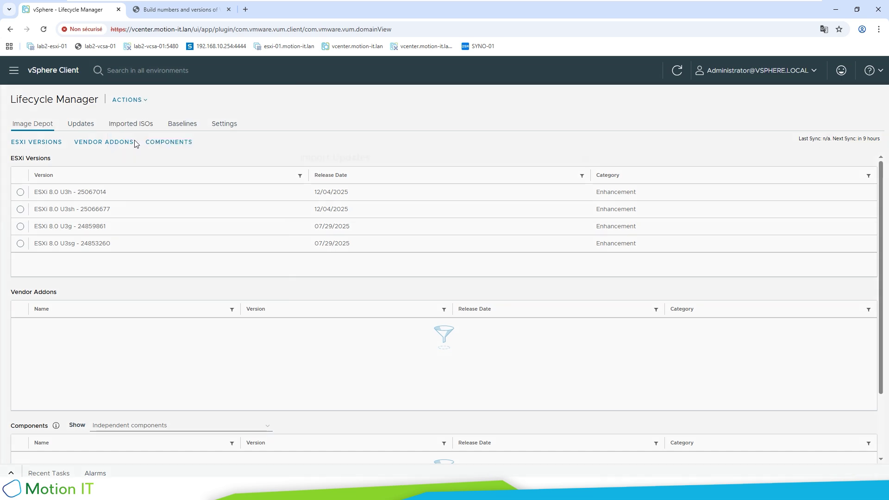
pyautogui.click(568, 265)
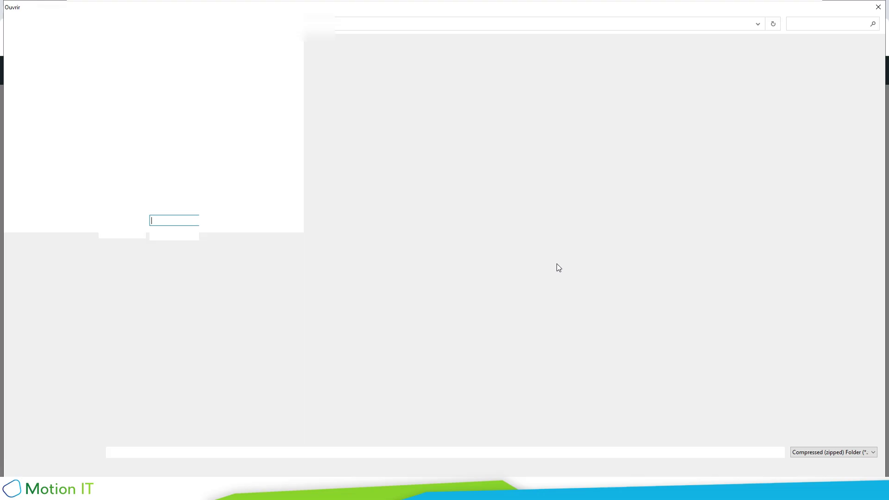
pyautogui.click(144, 194)
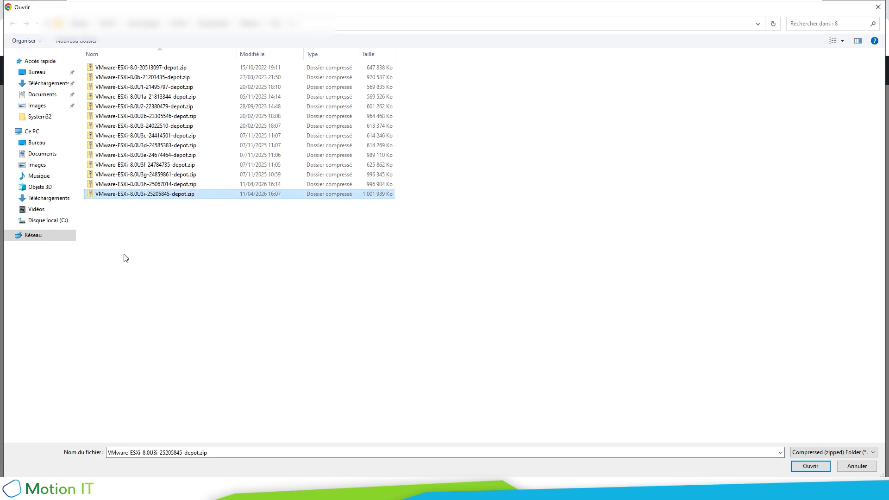
pyautogui.click(804, 468)
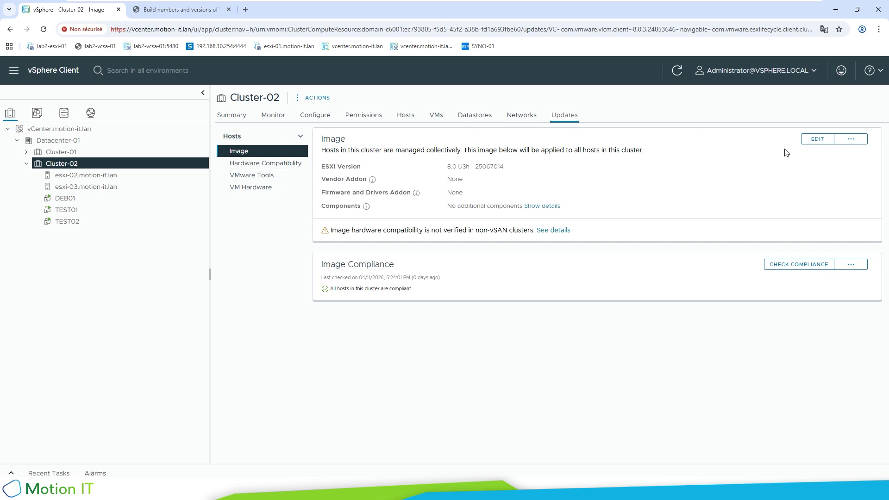
# - Change the Cluster-02 image to ESXi version 8.0 U3i - 25205845 and save it
pyautogui.click(813, 141)
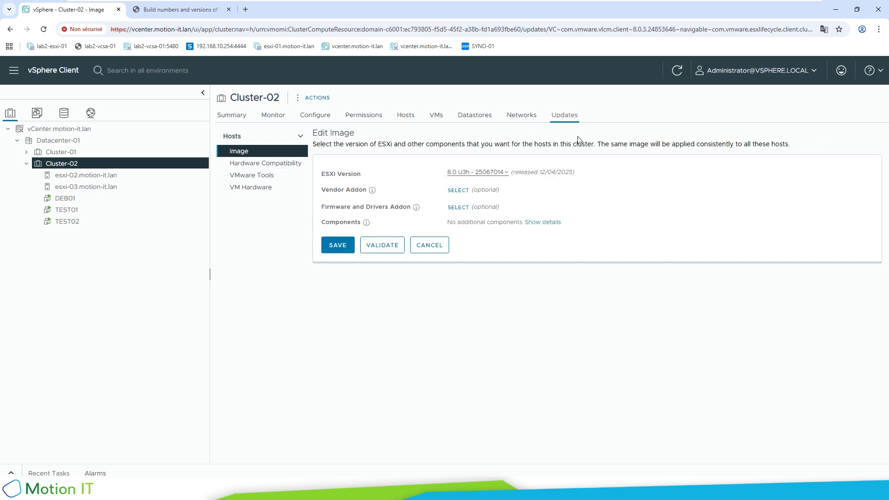
pyautogui.click(489, 174)
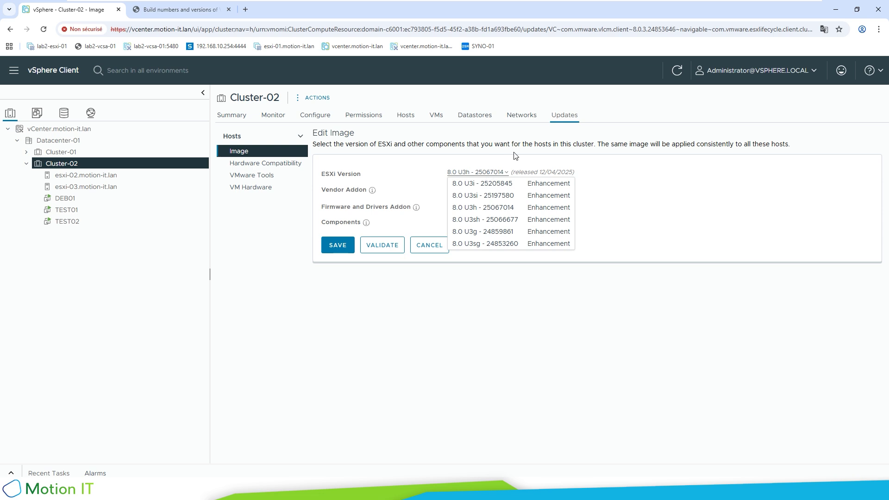
pyautogui.click(471, 184)
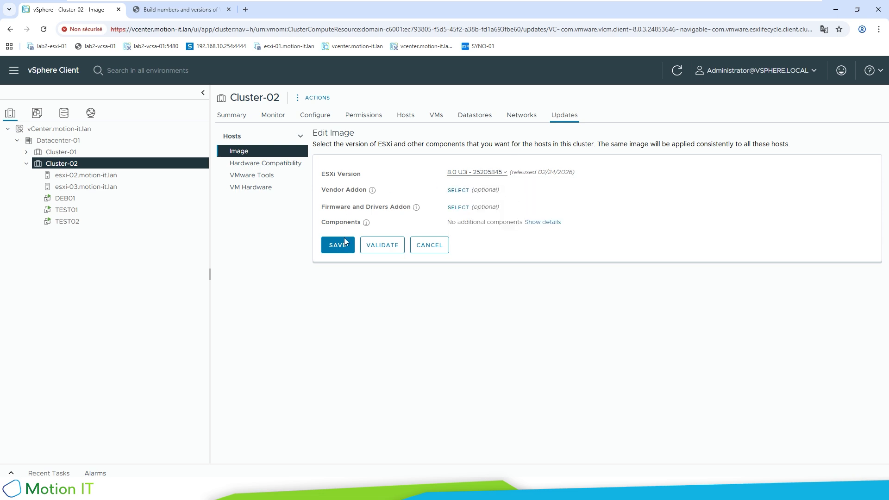
pyautogui.click(335, 245)
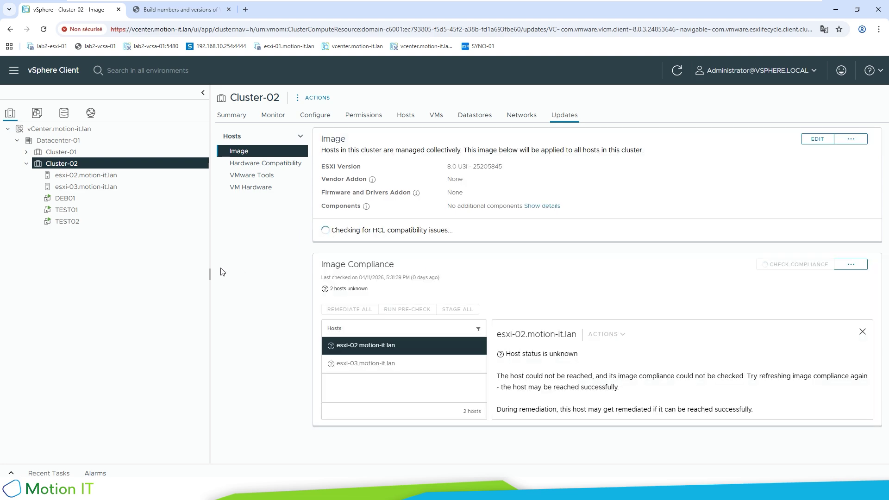
# - Check the recent tasks for Cluster-02 and review the image compliance details and software drift of esxi-02.motion-it.lan
pyautogui.click(11, 472)
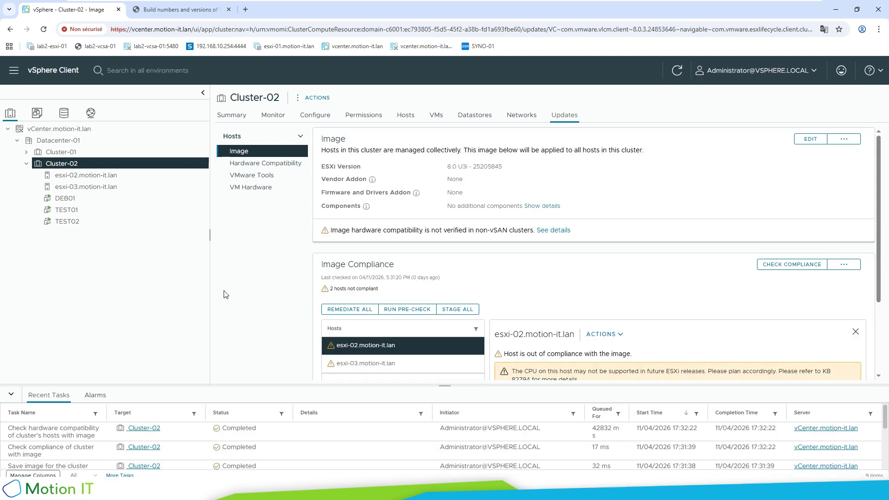
pyautogui.click(11, 394)
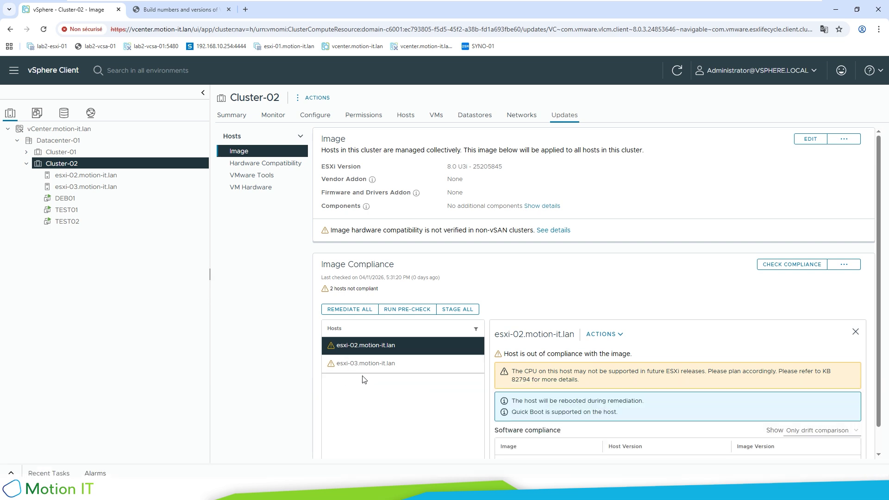
pyautogui.scroll(-1, 648, 310)
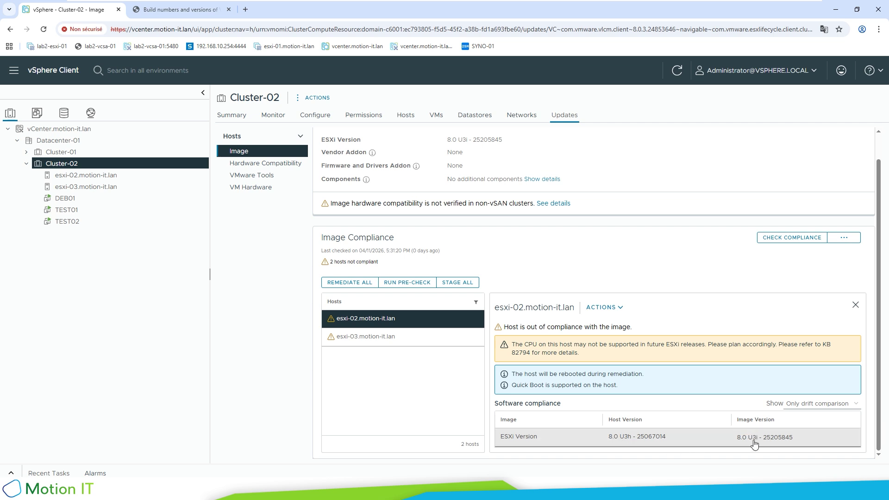
pyautogui.scroll(1, 686, 284)
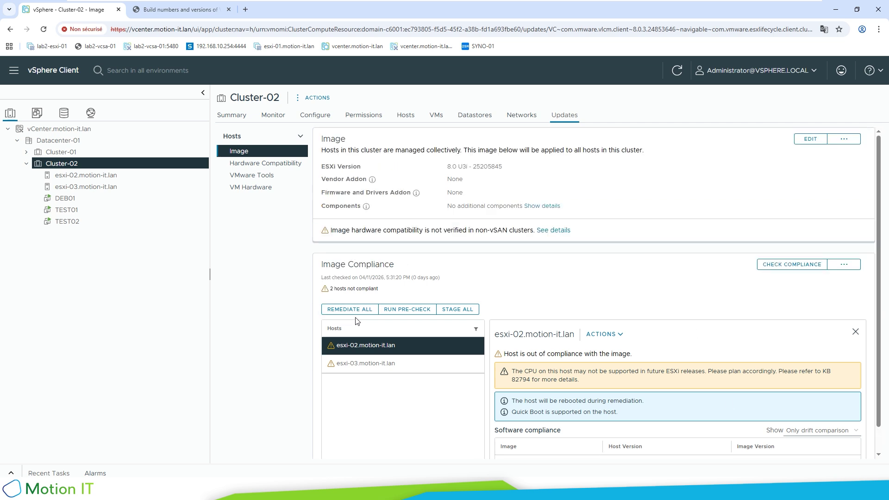